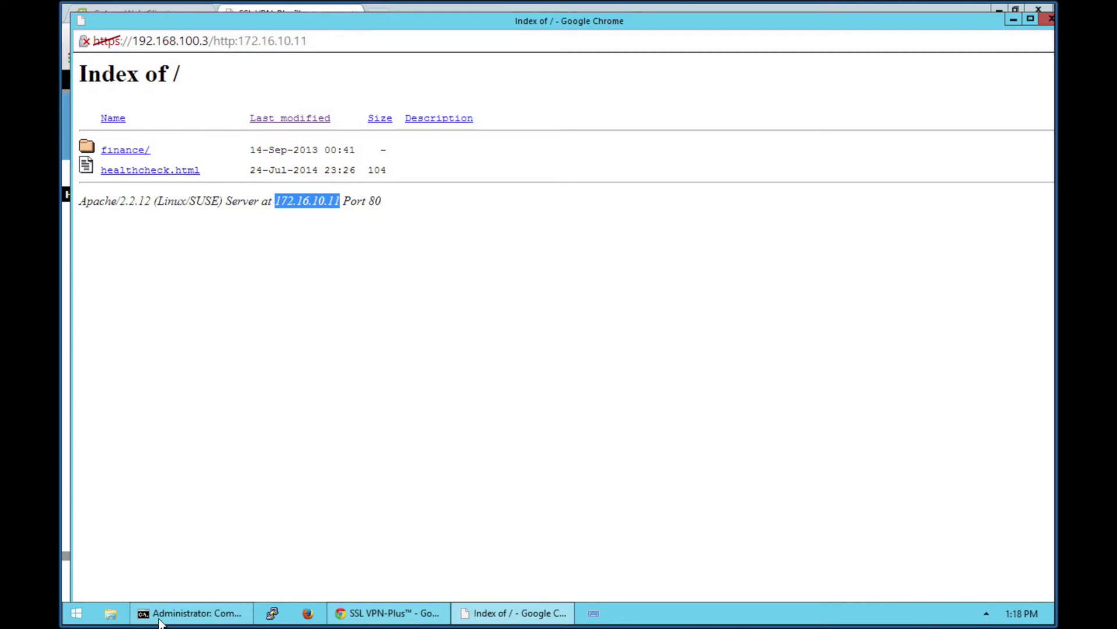
# Step: Check the ping to 172.16.10.11 still times out, then view and close web-srv-02 (172.16.10.12)
pyautogui.click(163, 616)
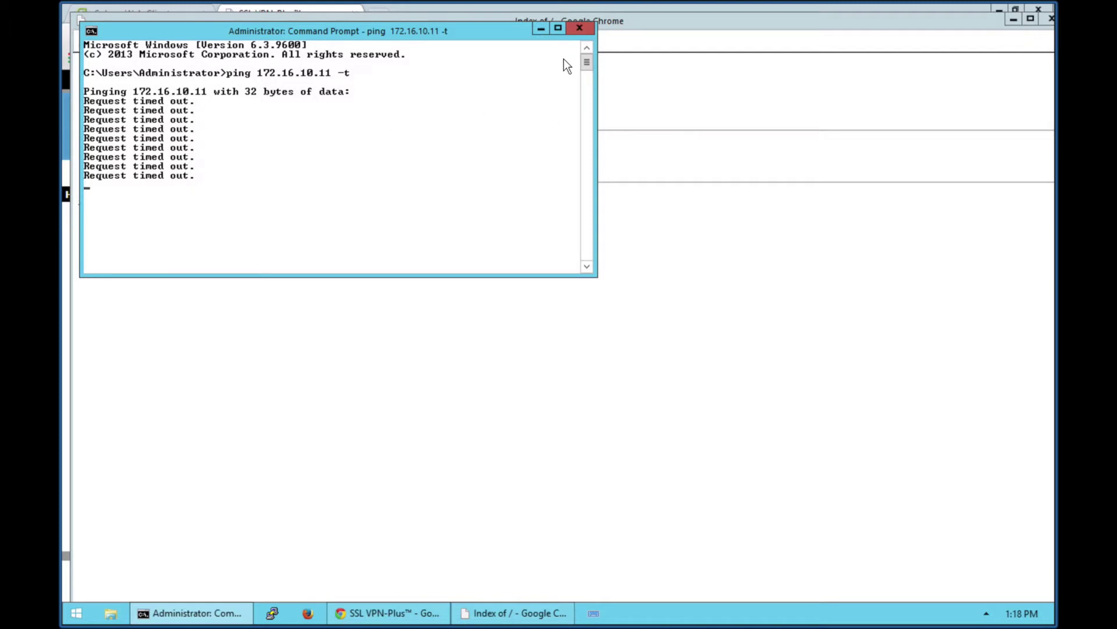
pyautogui.click(541, 30)
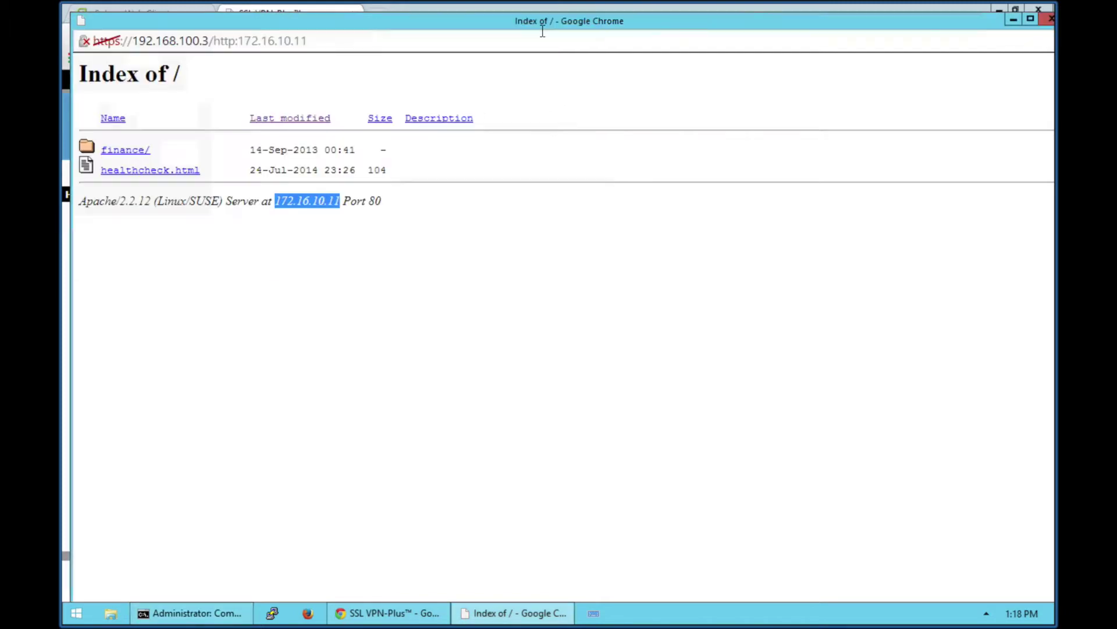
pyautogui.click(1049, 21)
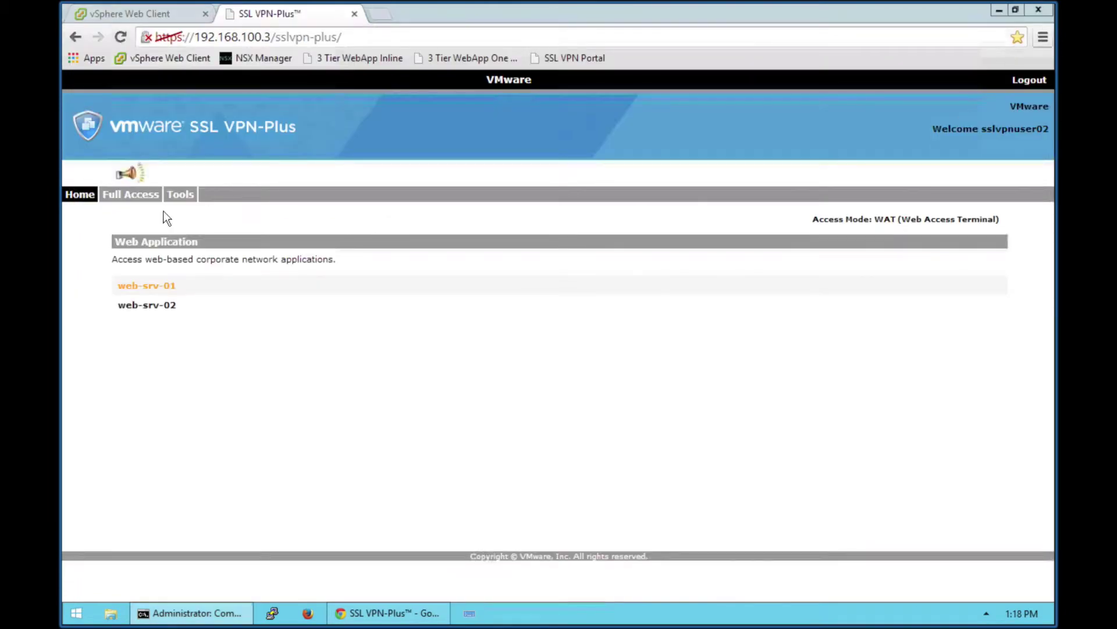
pyautogui.click(142, 308)
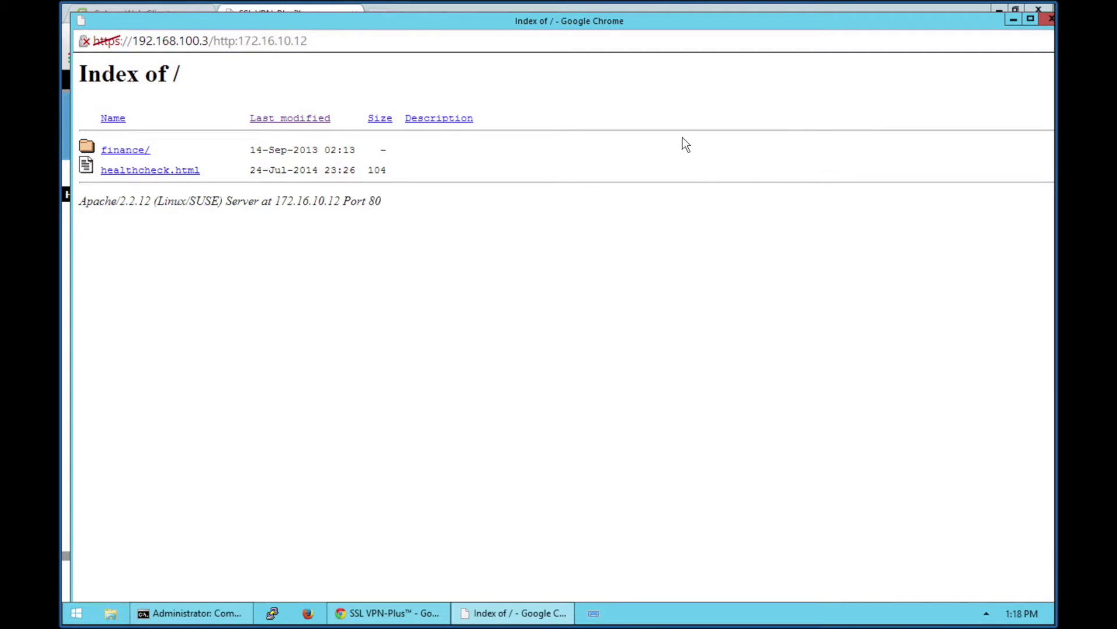
pyautogui.click(1049, 20)
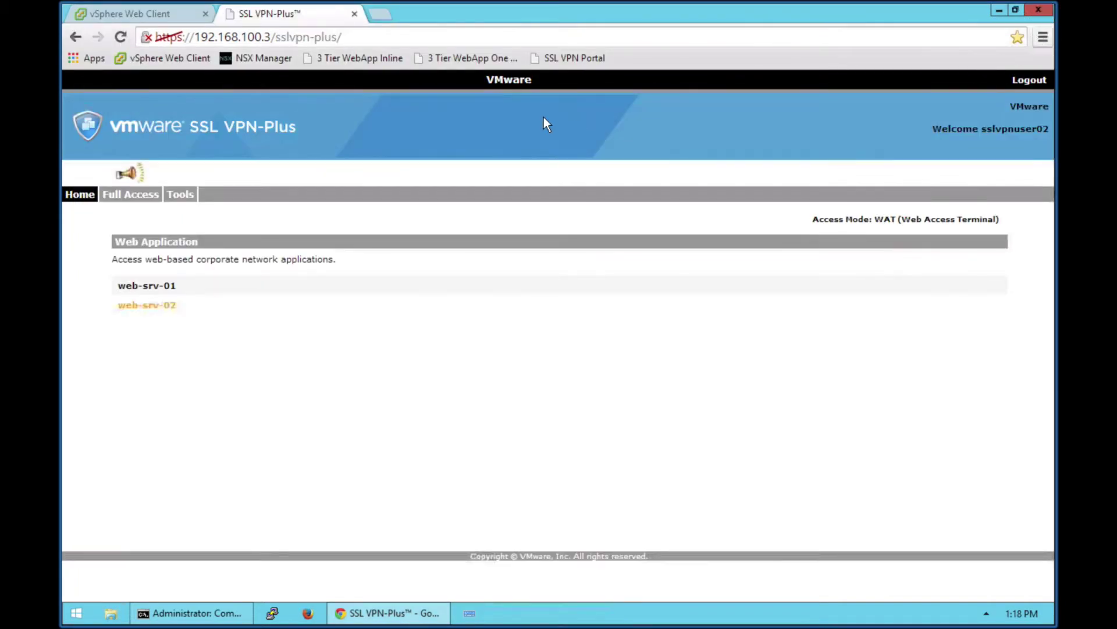
# Step: Review the My-NSX-SSLVPN-Plus-Gateway full access client download page, close it, and minimize Chrome
pyautogui.click(141, 197)
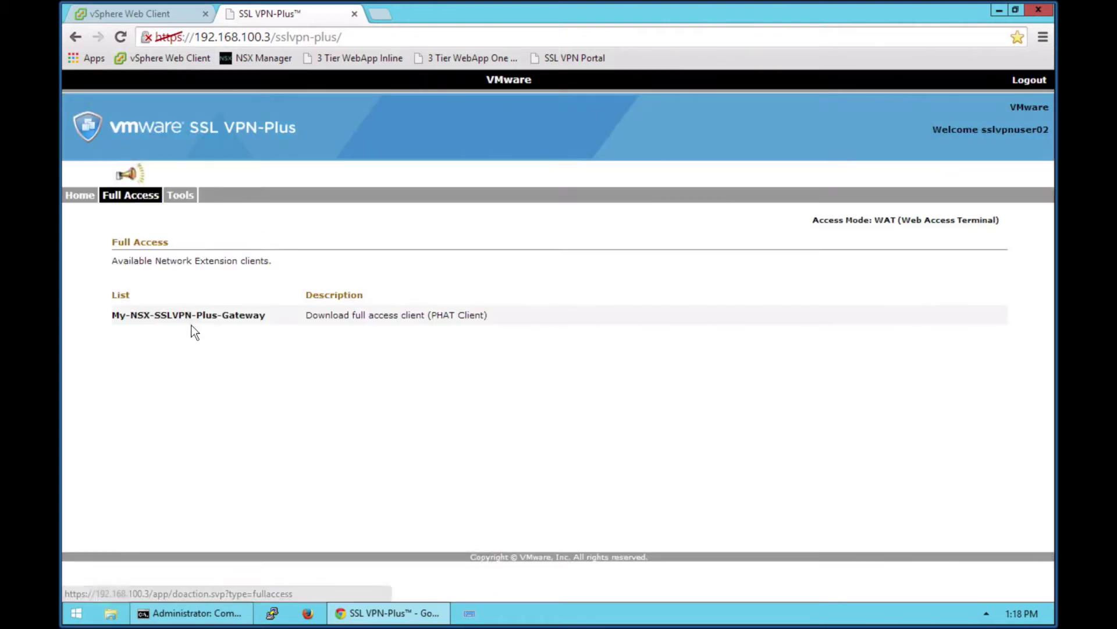
pyautogui.click(192, 316)
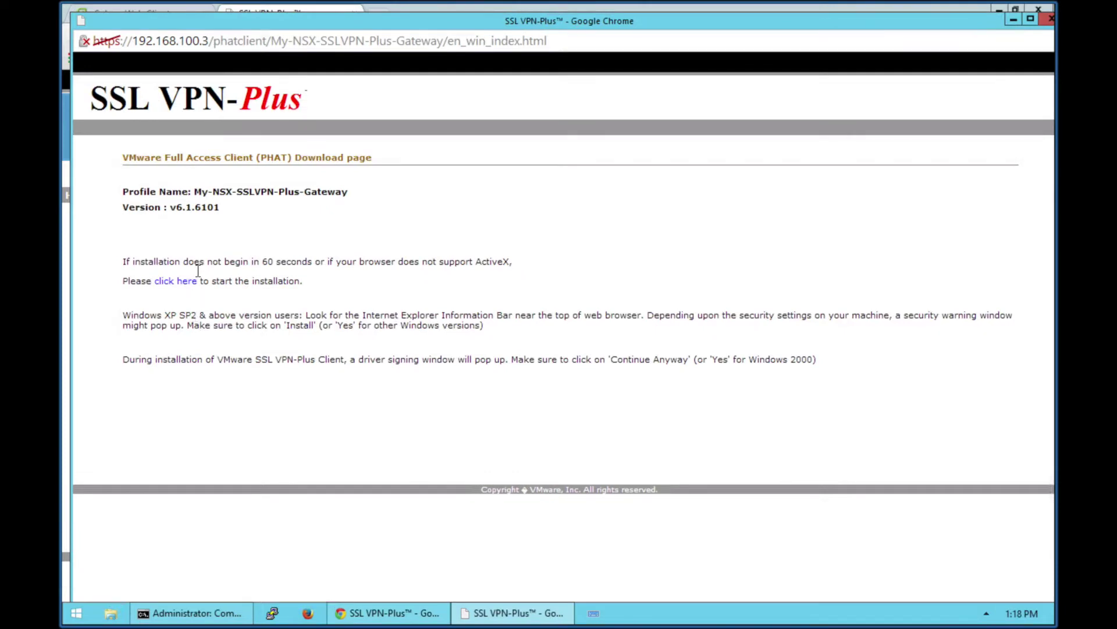
pyautogui.moveTo(125, 281); pyautogui.dragTo(313, 283)
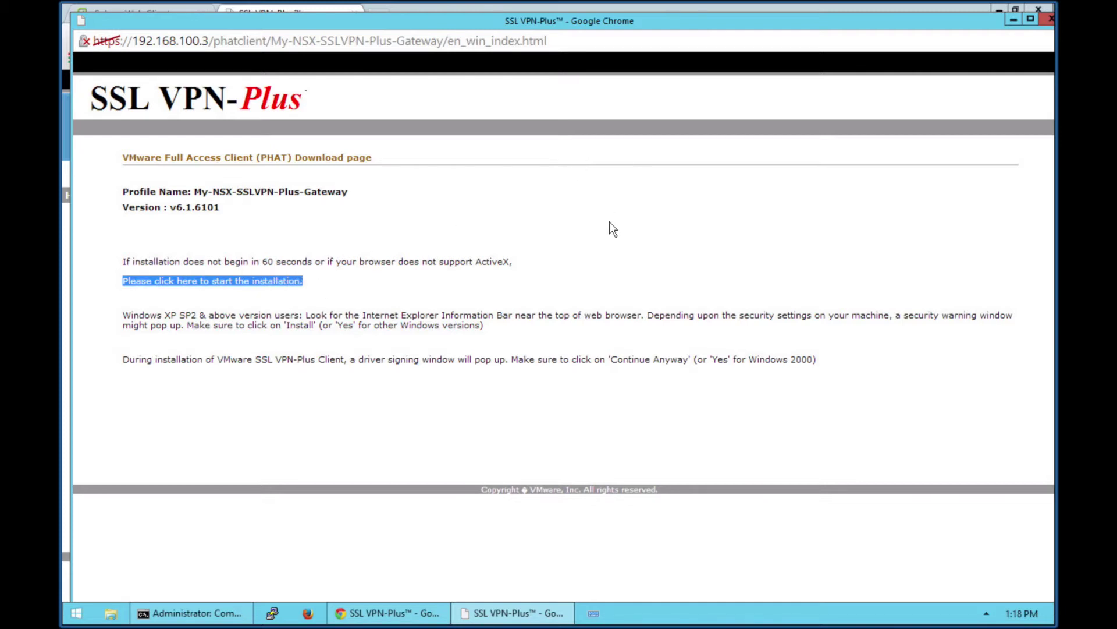
pyautogui.click(605, 258)
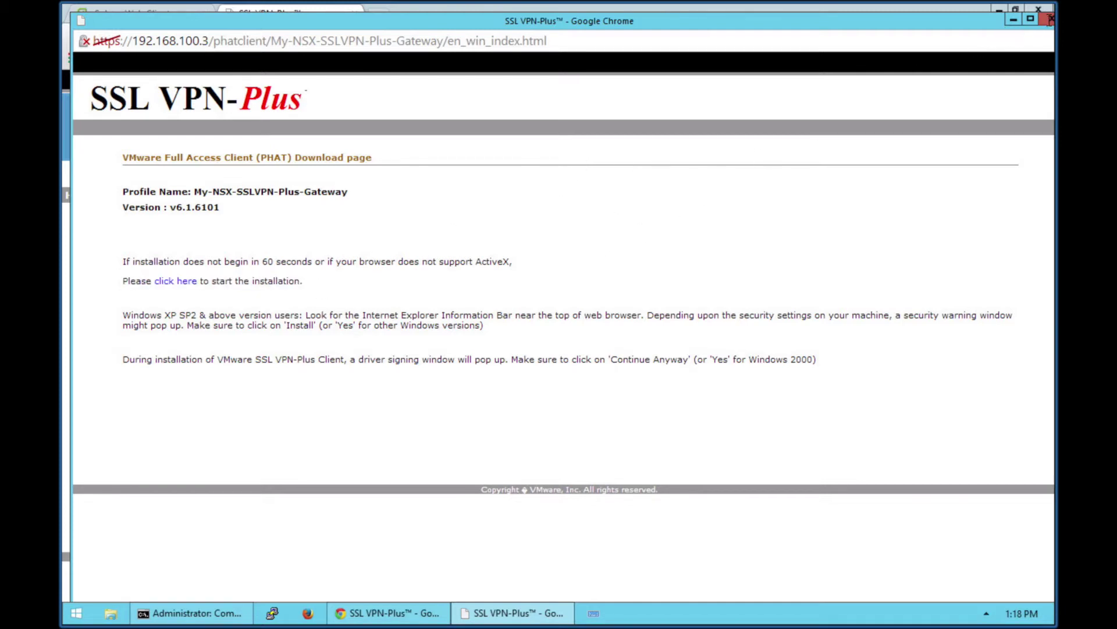
pyautogui.click(1048, 19)
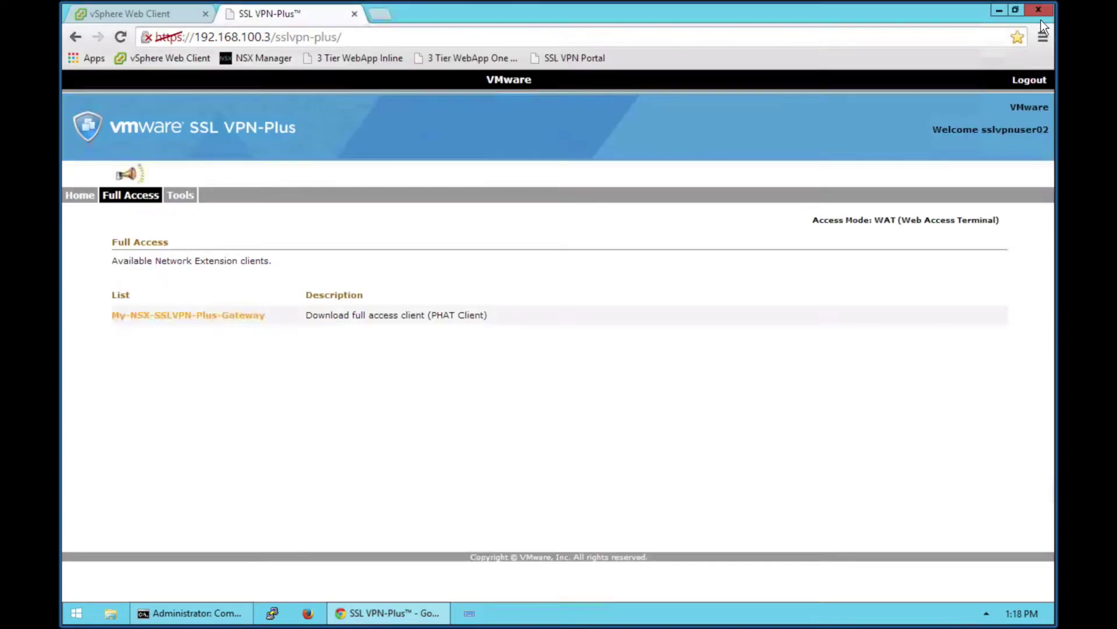
pyautogui.click(996, 10)
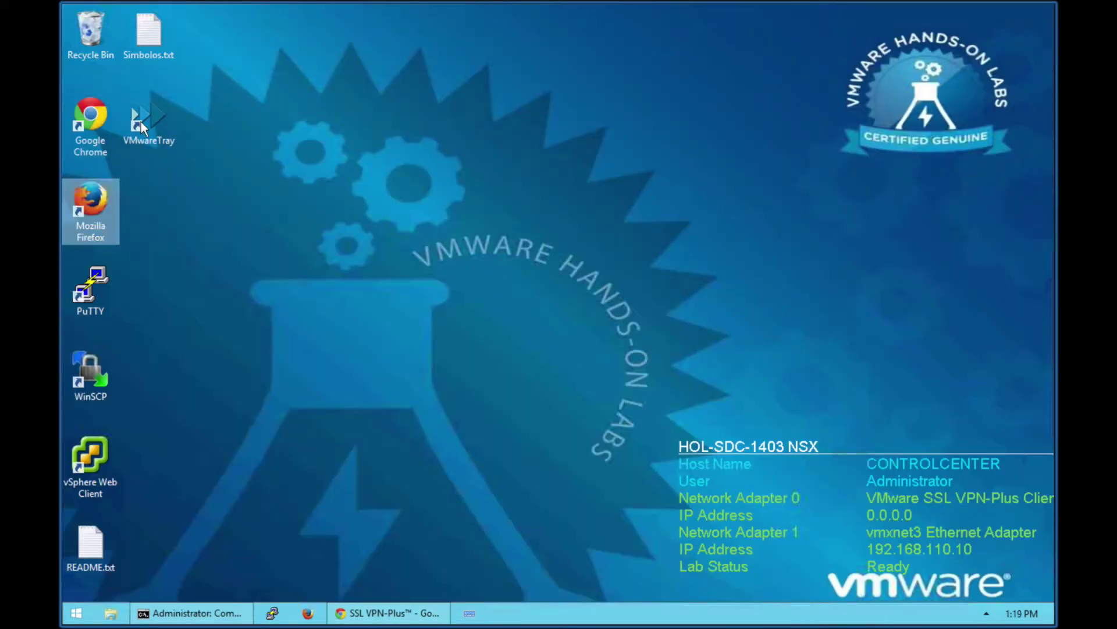
# Step: Log in through the VMwareTray SSL VPN-Plus Client to My-NSX-SSLVPN-Plus-Gateway, obtaining 10.10.10.3
pyautogui.doubleClick(156, 118)
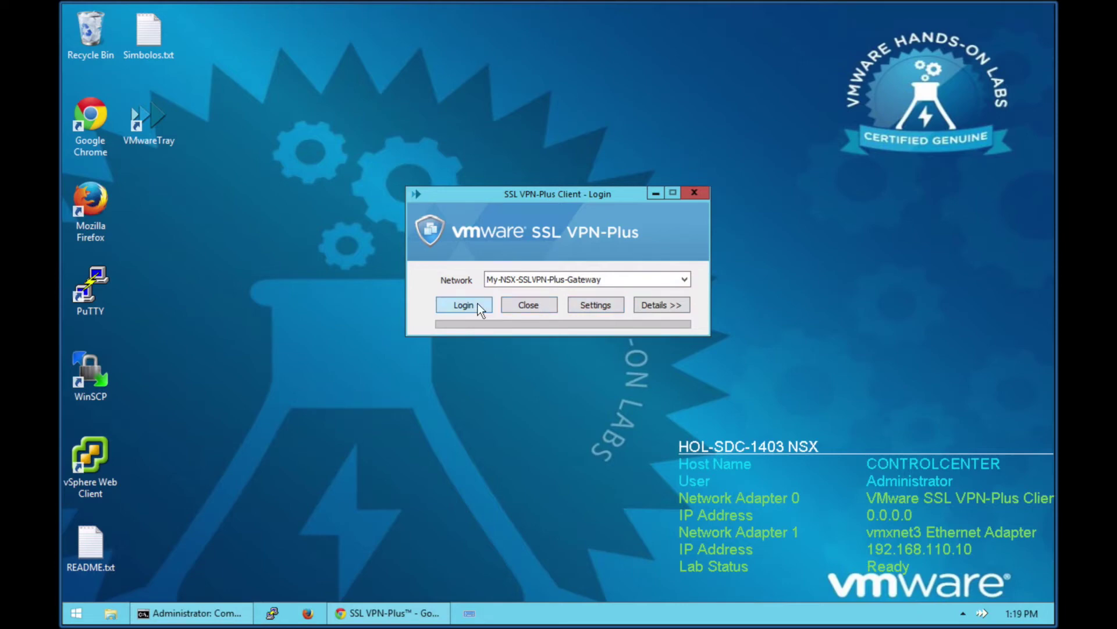
pyautogui.click(478, 304)
pyautogui.click(616, 379)
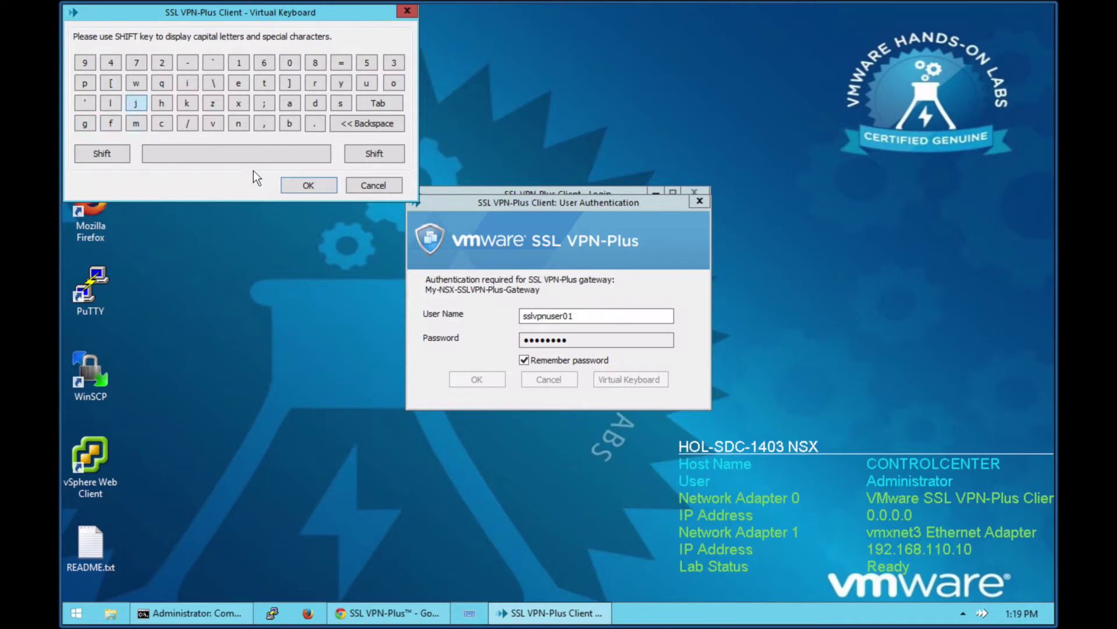
pyautogui.click(381, 186)
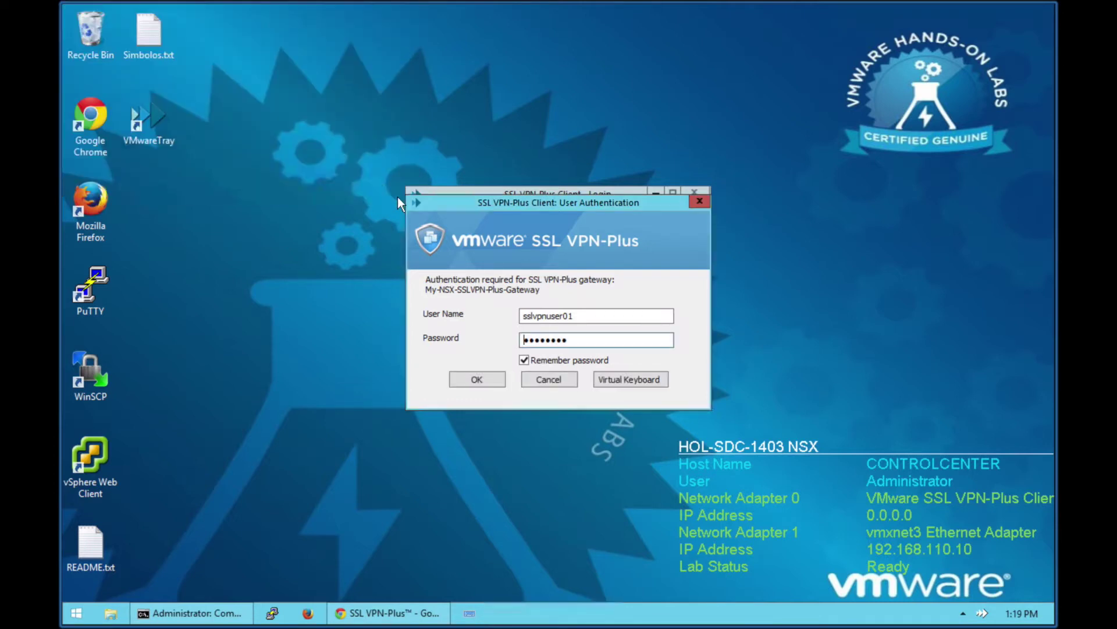
pyautogui.click(632, 378)
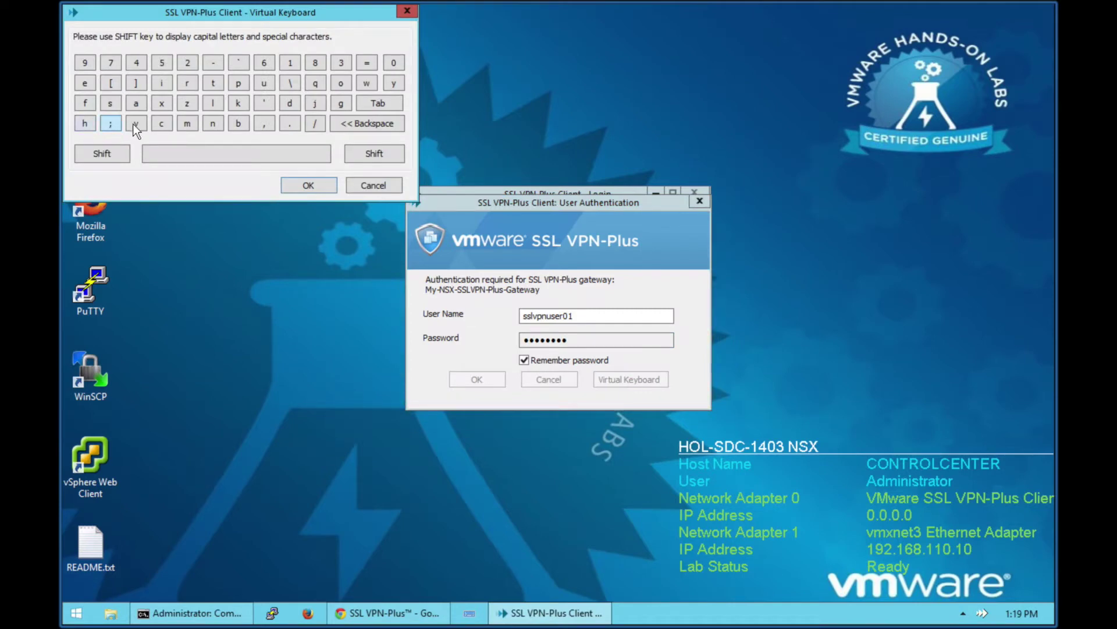
pyautogui.click(384, 187)
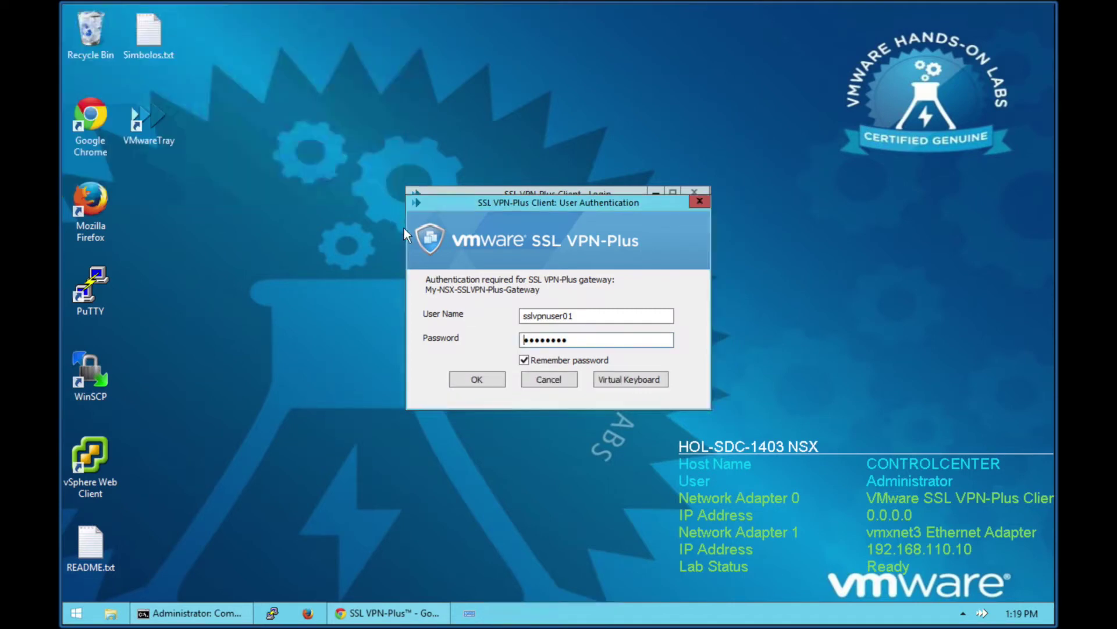
pyautogui.click(478, 380)
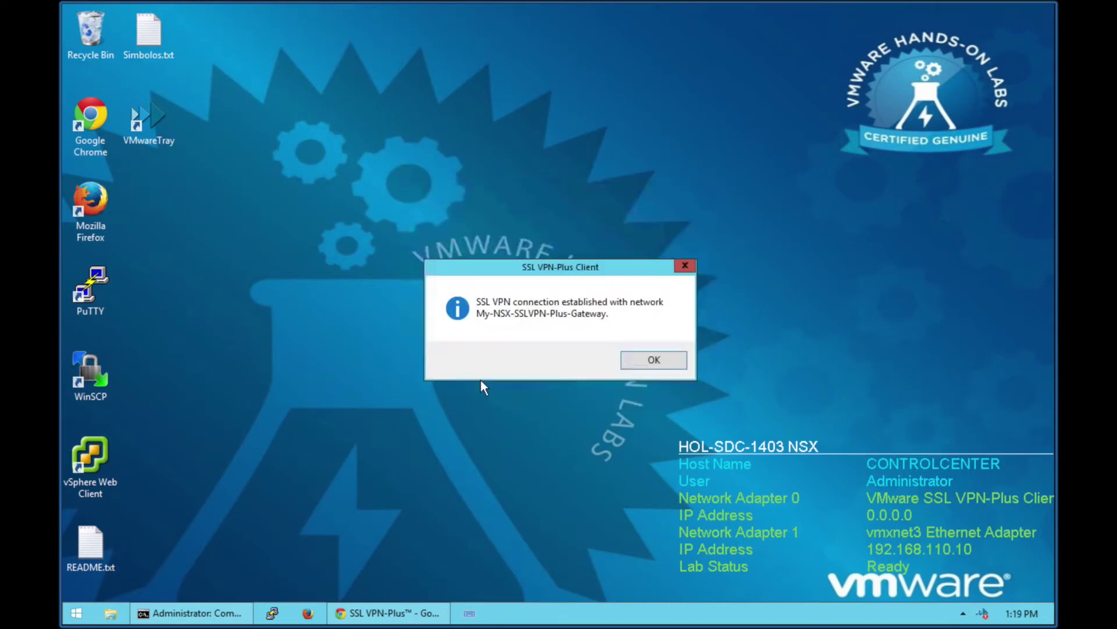
pyautogui.click(659, 361)
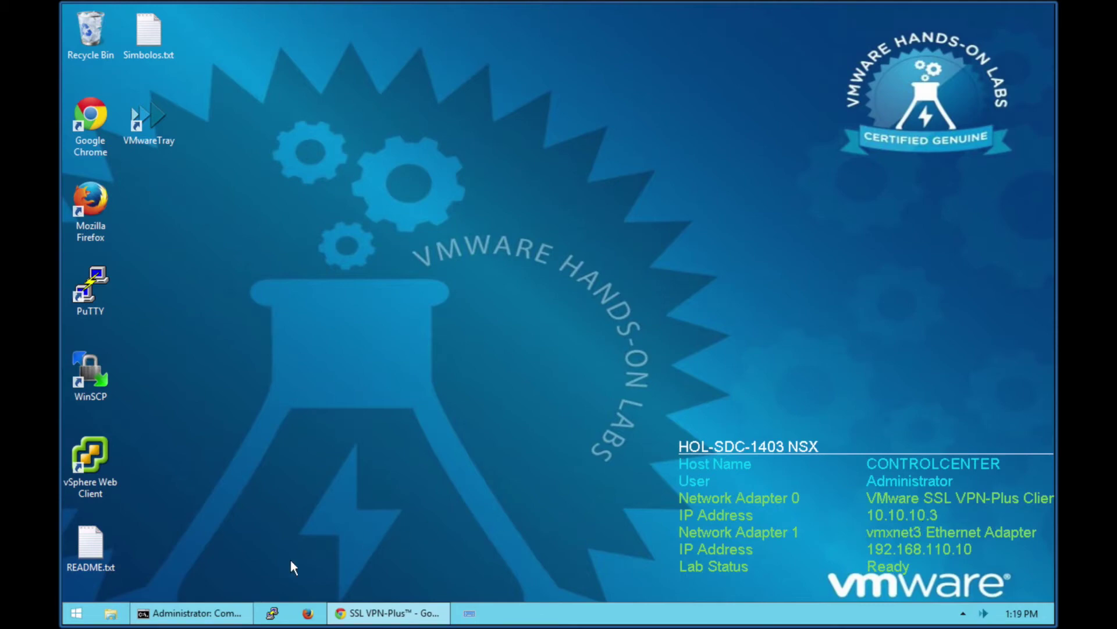
# Step: Confirm the ping to 172.16.10.11 now gets replies, then return to the vSphere Web Client
pyautogui.click(214, 615)
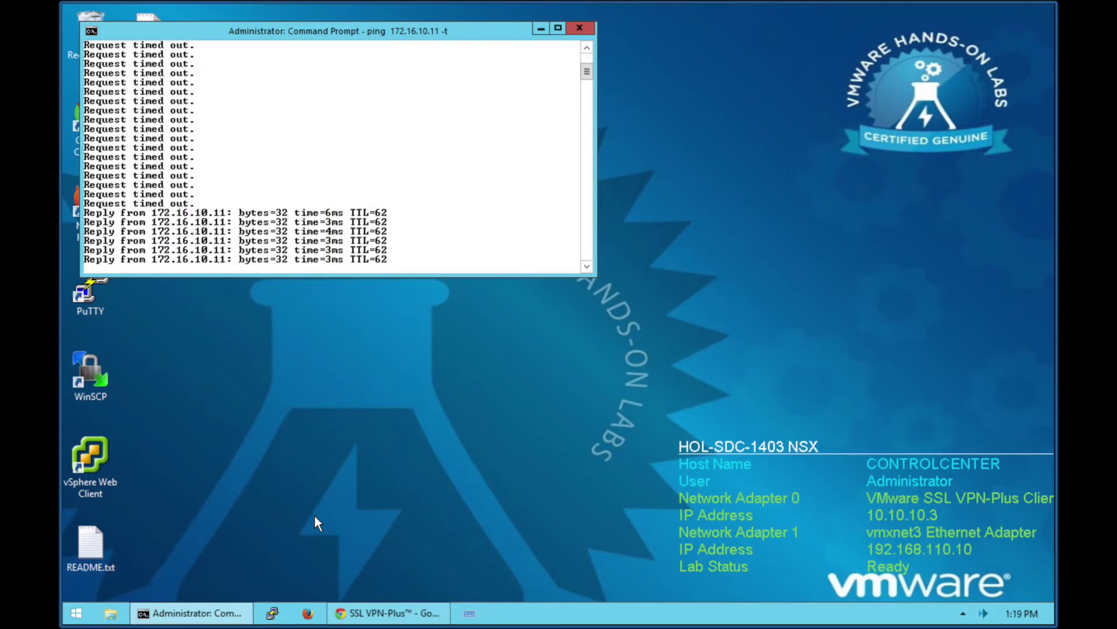
pyautogui.click(390, 614)
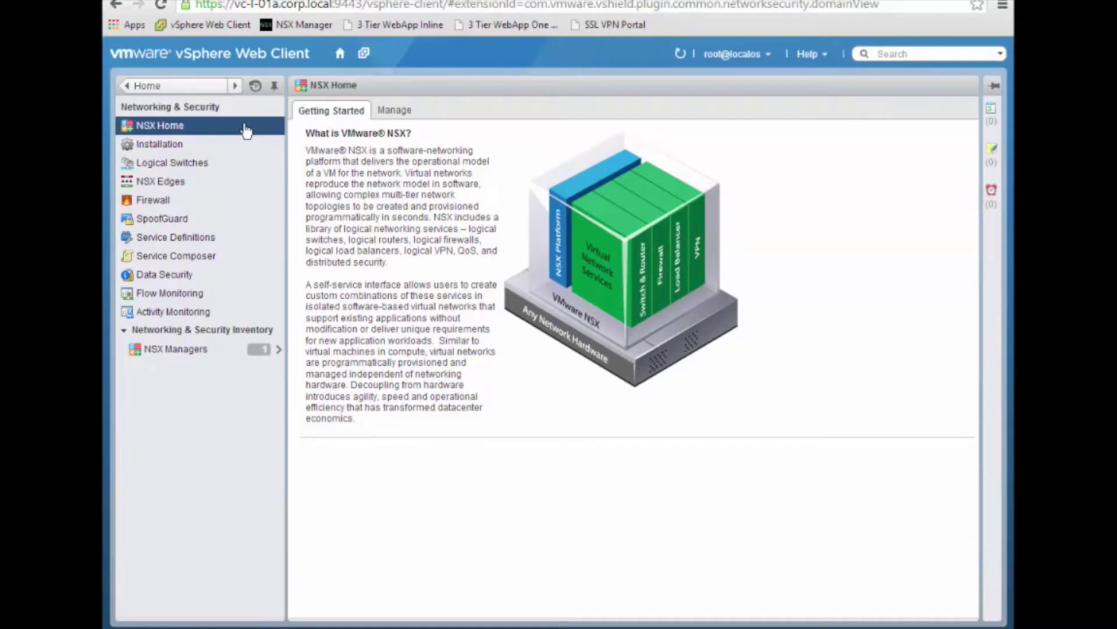
# Step: Open Perimeter-Gateway (edge-1) from NSX Edges, review its firewall rules, and reach SSL VPN-Plus
pyautogui.click(183, 184)
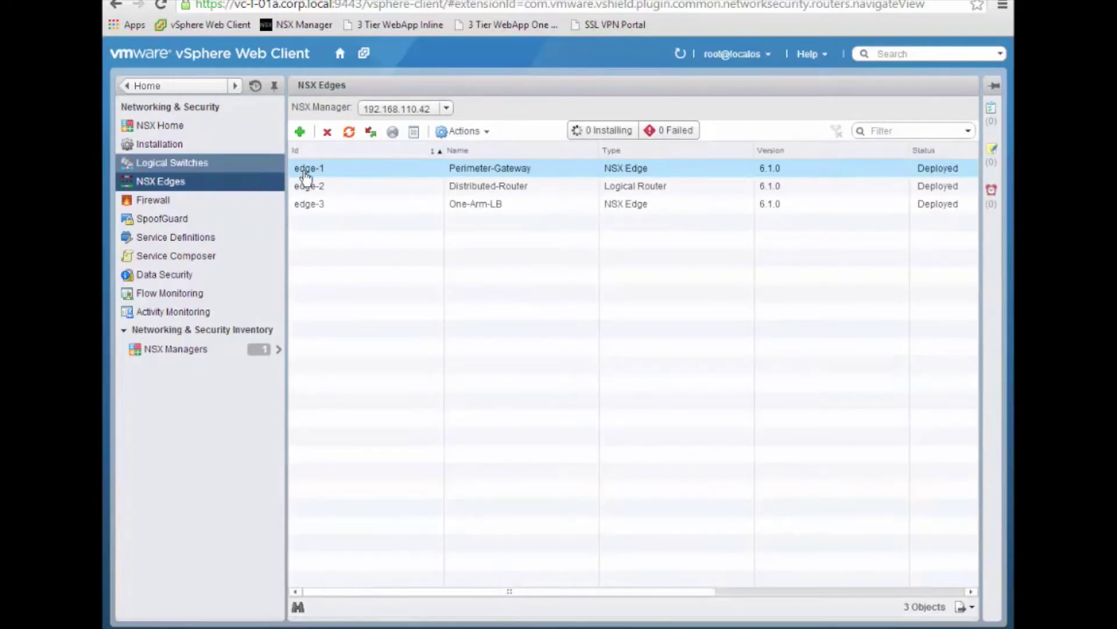
pyautogui.doubleClick(310, 172)
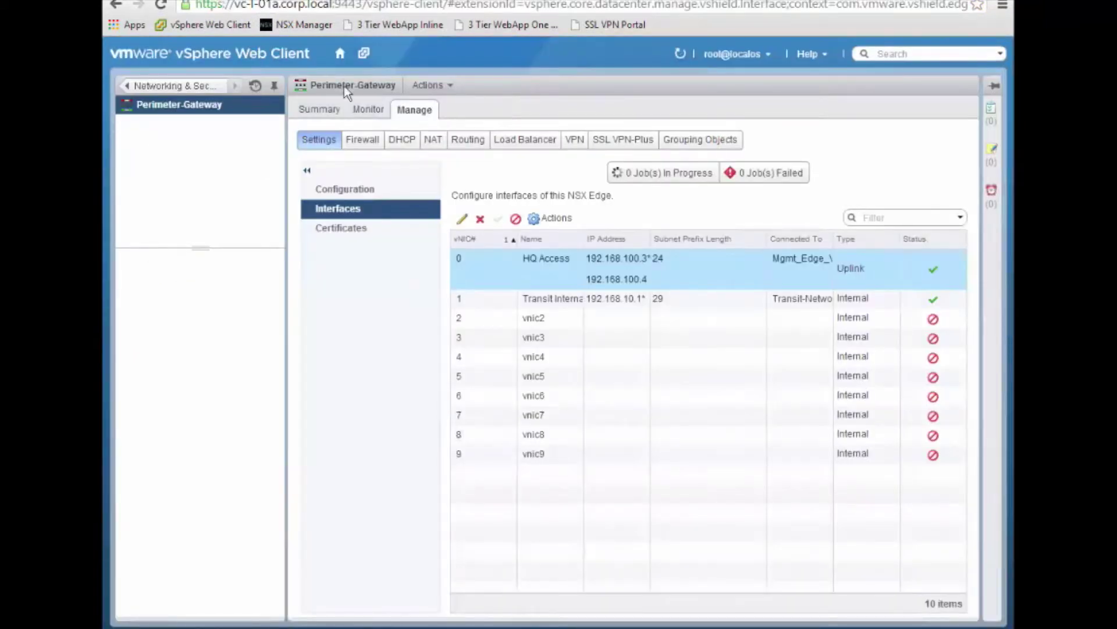
pyautogui.click(361, 139)
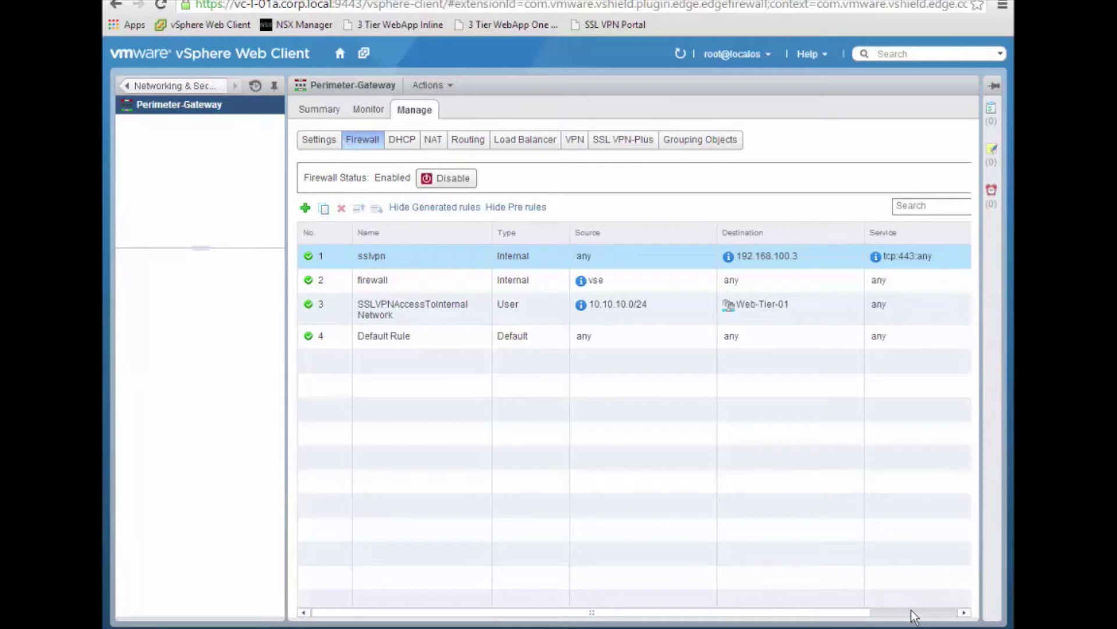
pyautogui.click(912, 613)
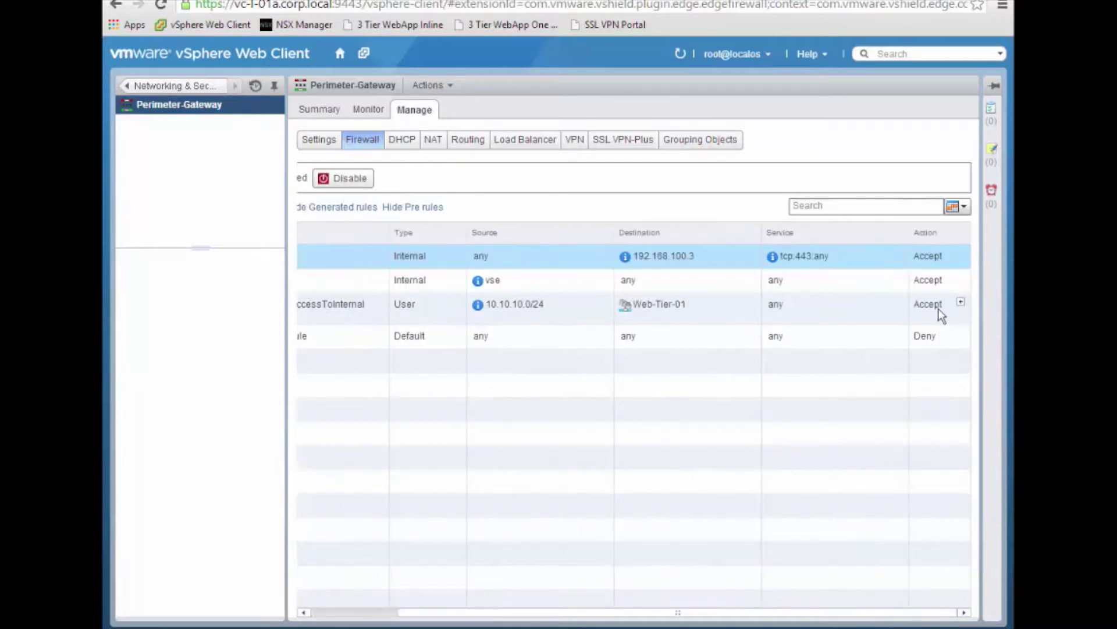
pyautogui.click(350, 612)
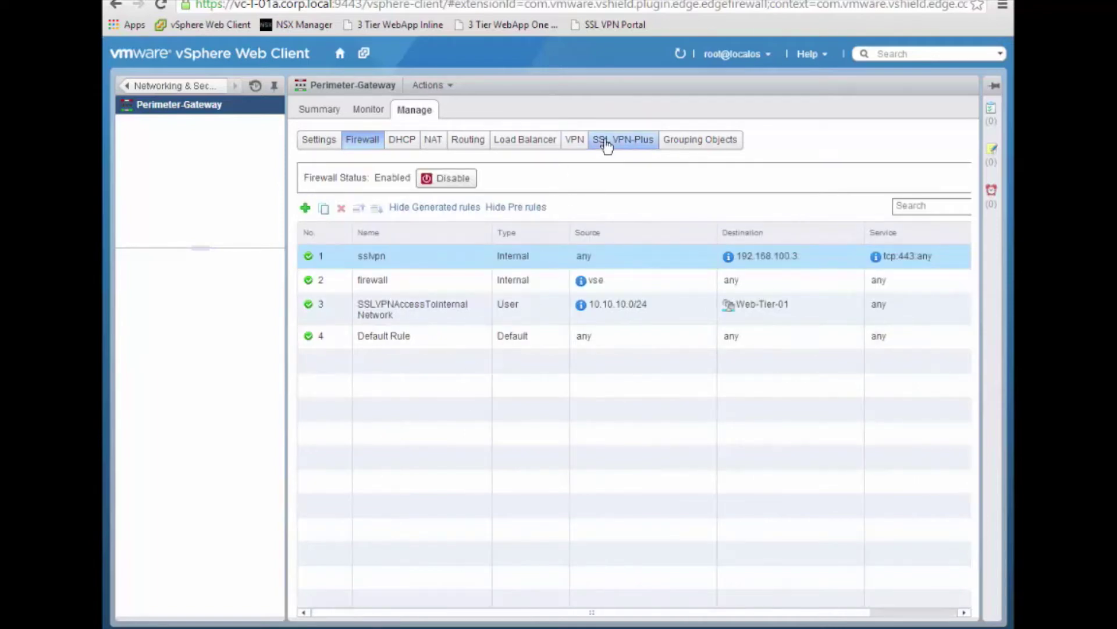
pyautogui.click(608, 141)
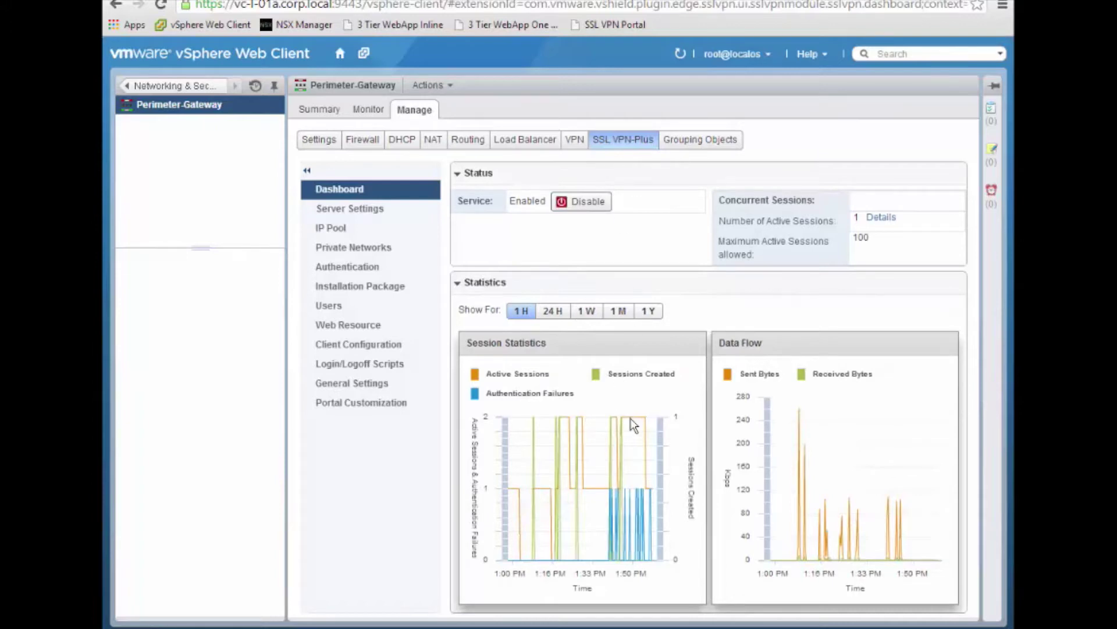
# Step: Inspect the Session Statistics and Data Flow charts and view the one active PHAT session's details
pyautogui.moveTo(629, 423)
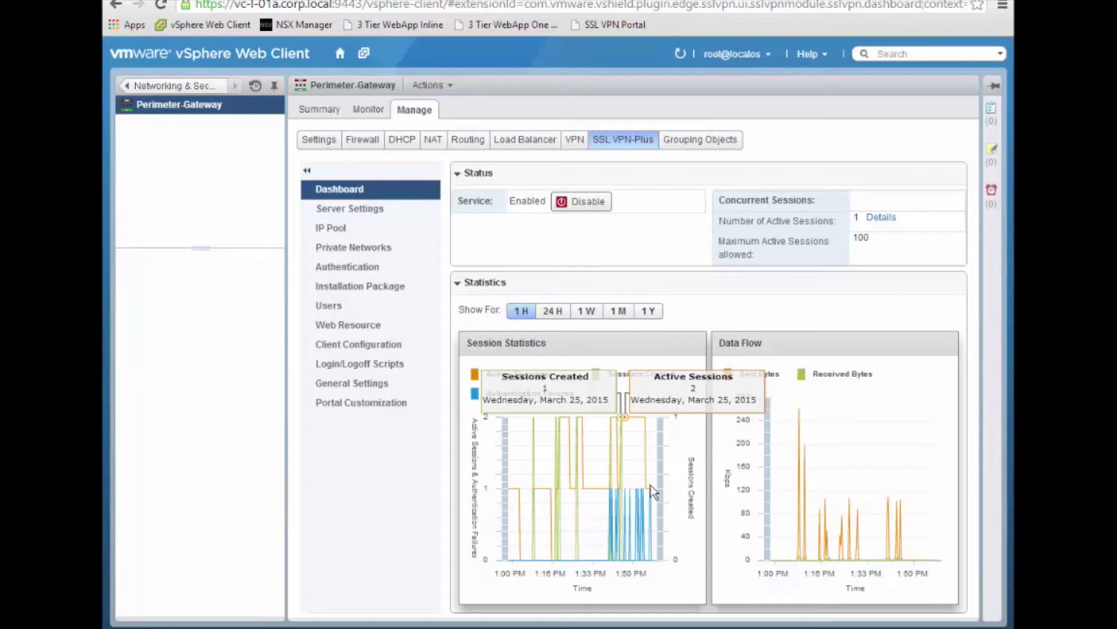
pyautogui.moveTo(651, 494)
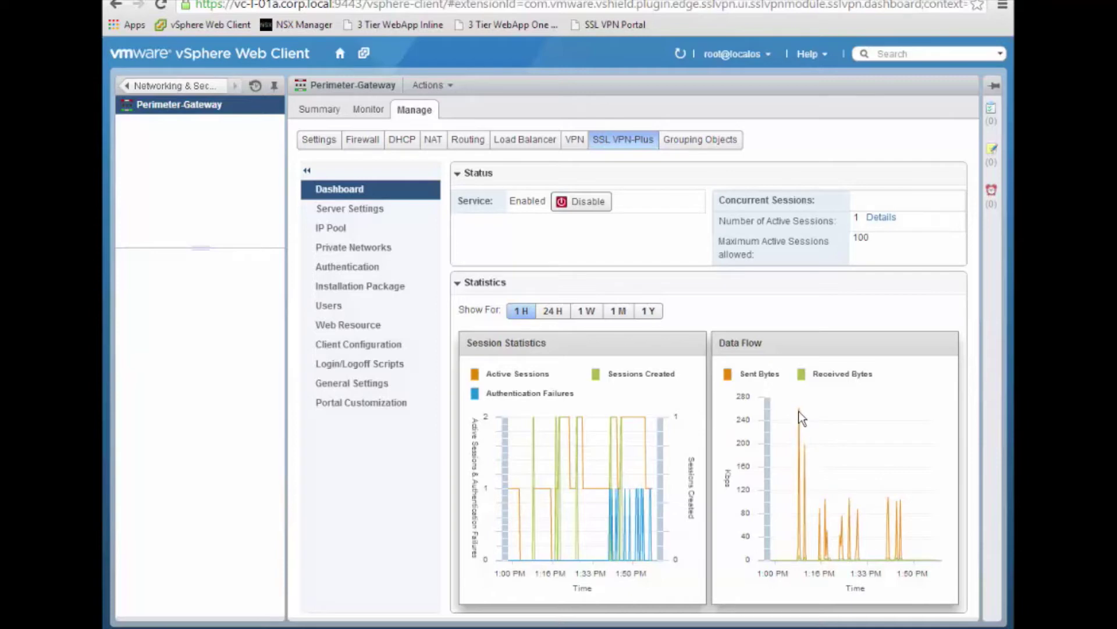
pyautogui.moveTo(802, 417)
pyautogui.click(880, 218)
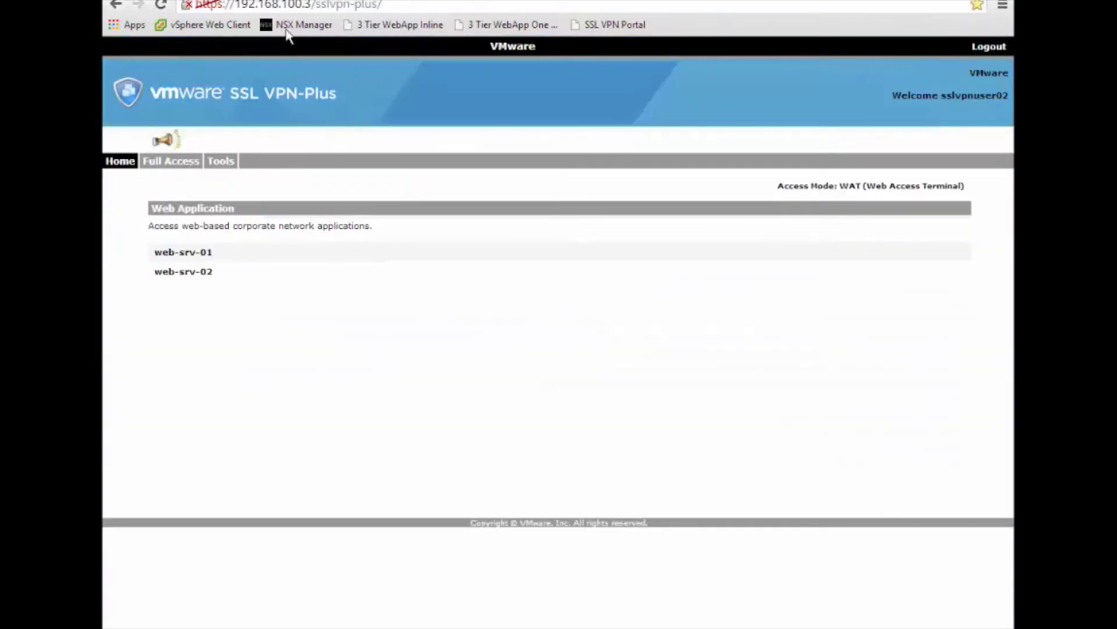
# Step: Log out of the current SSL VPN portal session by leaving the page
pyautogui.click(120, 163)
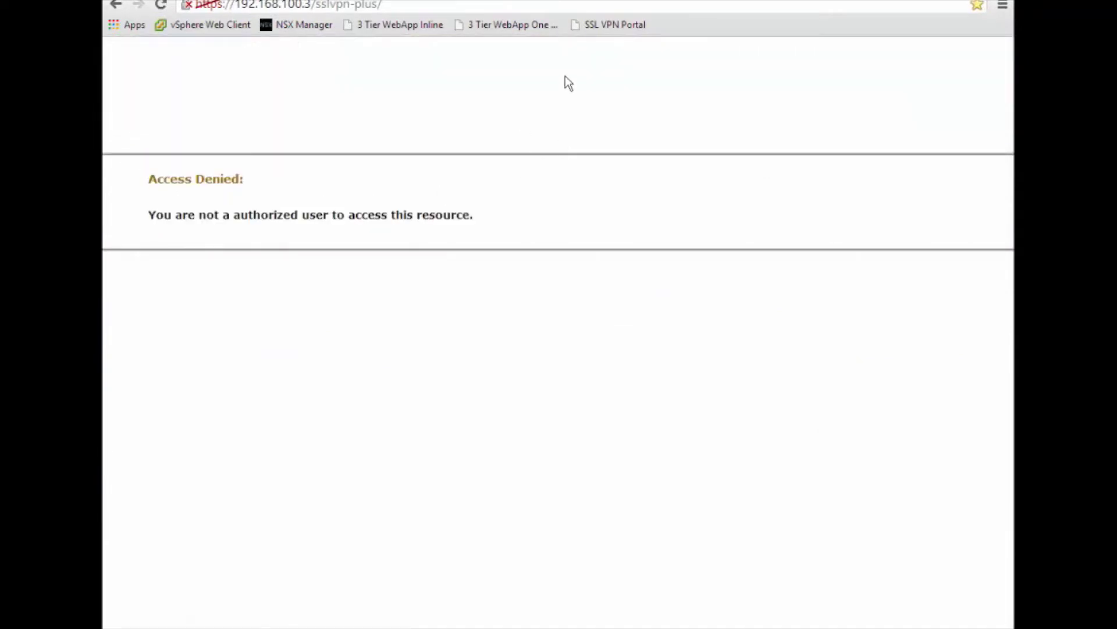
pyautogui.click(593, 27)
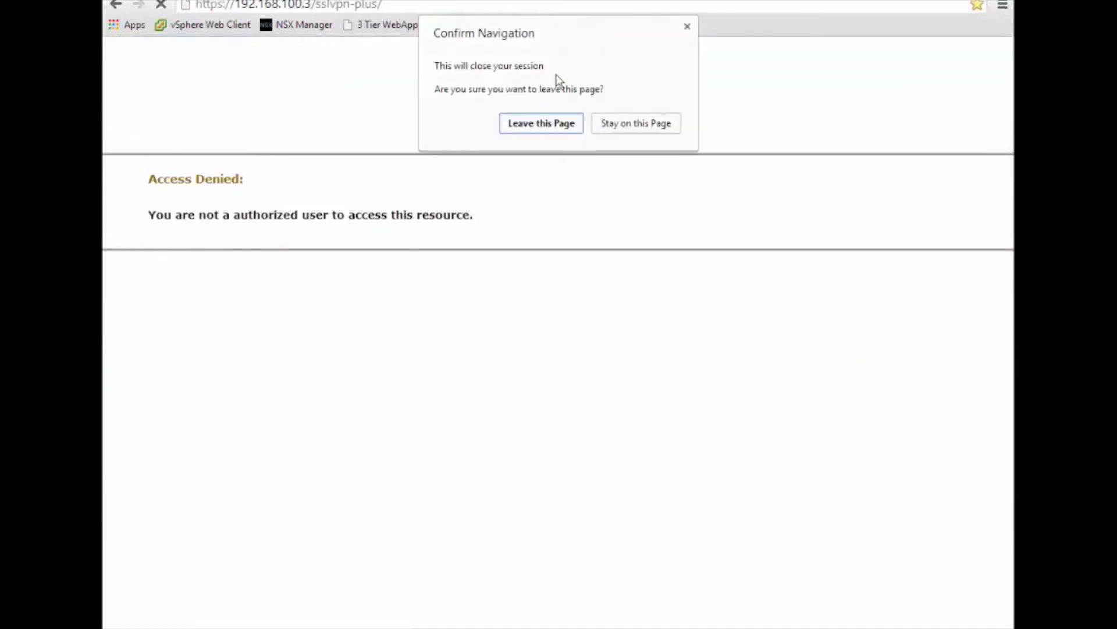
pyautogui.click(546, 124)
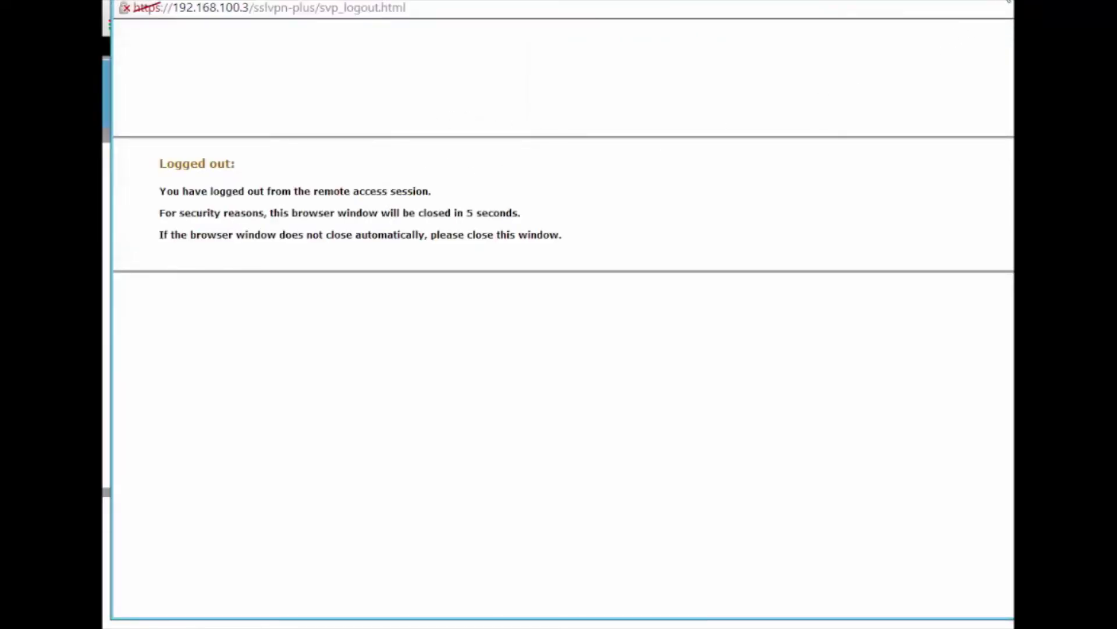
# Step: Sign in to the portal as sslvpnuser02 with that user's password
pyautogui.click(360, 281)
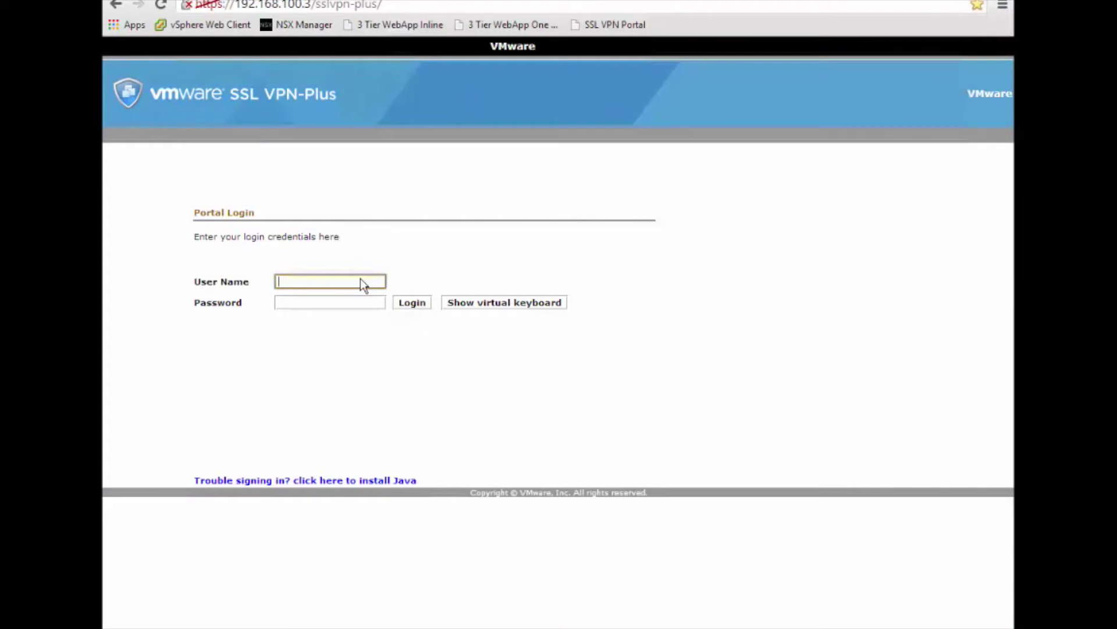
pyautogui.write('sslvpnuser02')
pyautogui.press('Tab')
pyautogui.write('VMware1!')
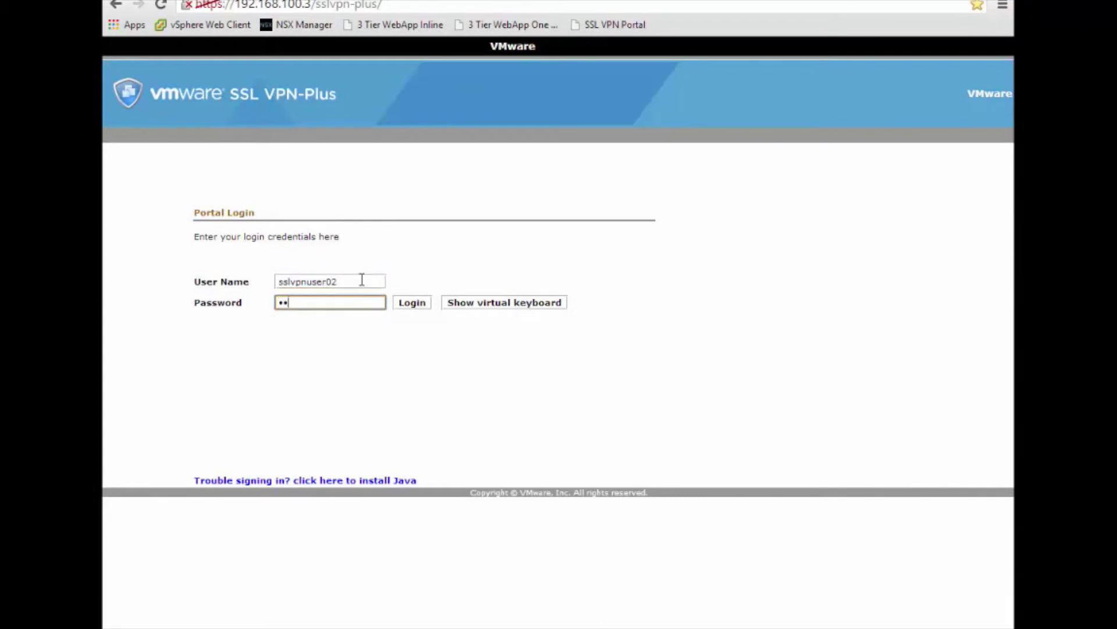
pyautogui.click(406, 305)
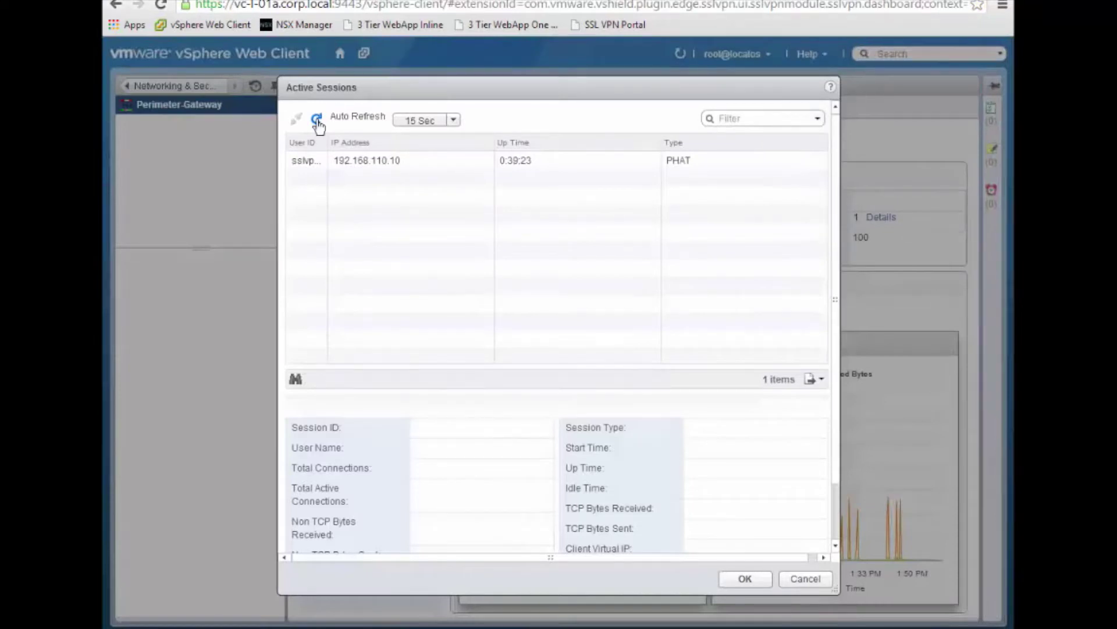
# Step: Refresh Active Sessions, widen User ID, inspect the PHAT and WAT sessions, then view web-srv-01
pyautogui.click(317, 120)
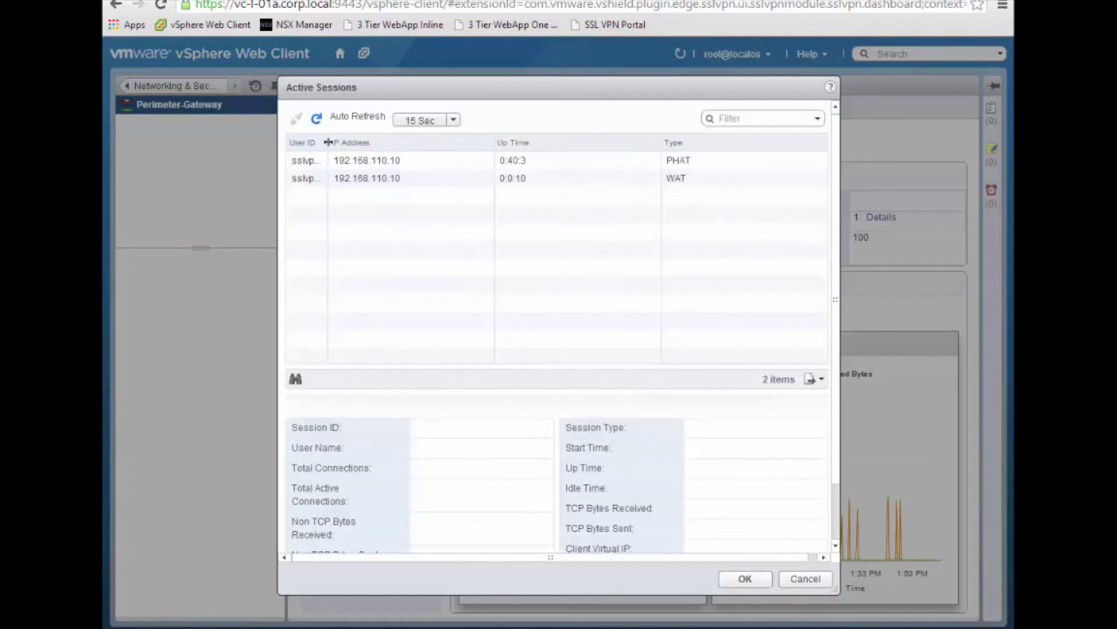
pyautogui.moveTo(328, 142); pyautogui.dragTo(375, 142)
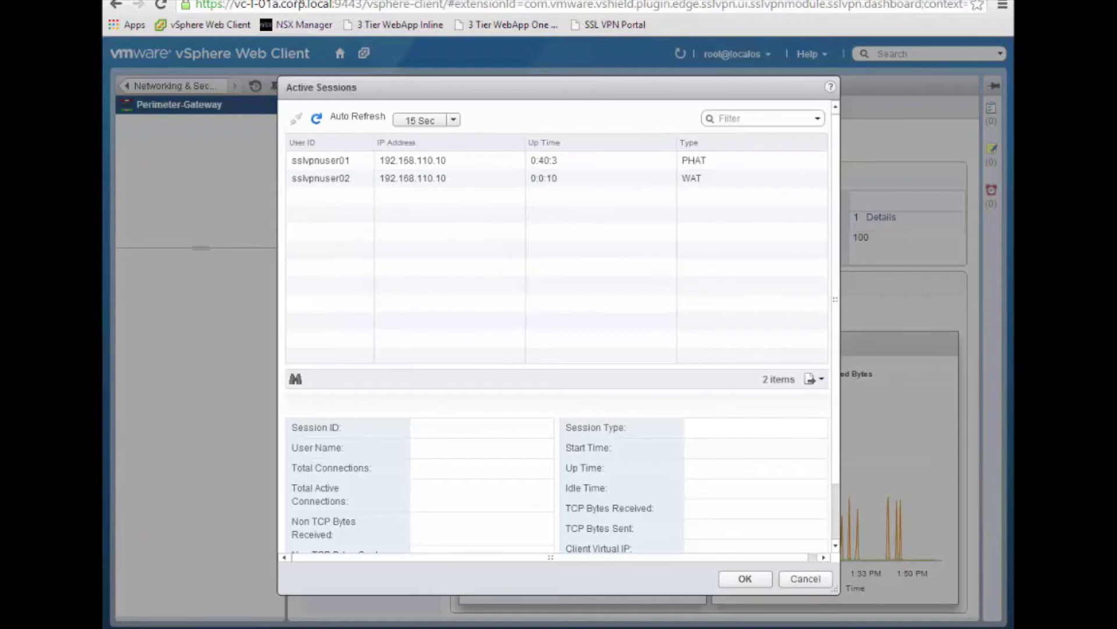
pyautogui.click(340, 155)
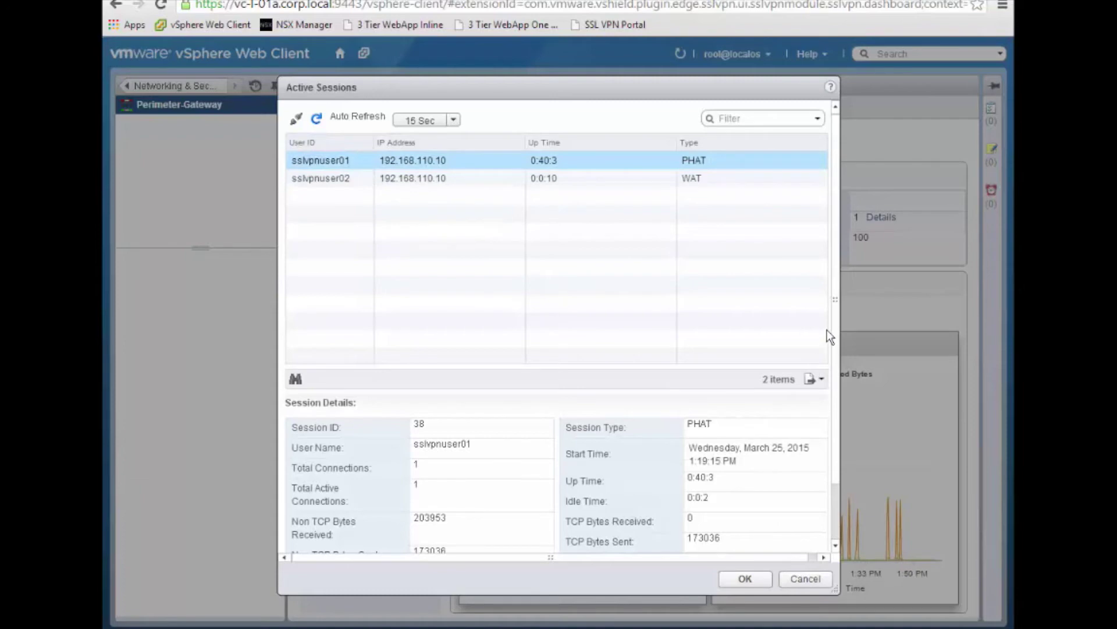
pyautogui.scroll(-3, 840, 522)
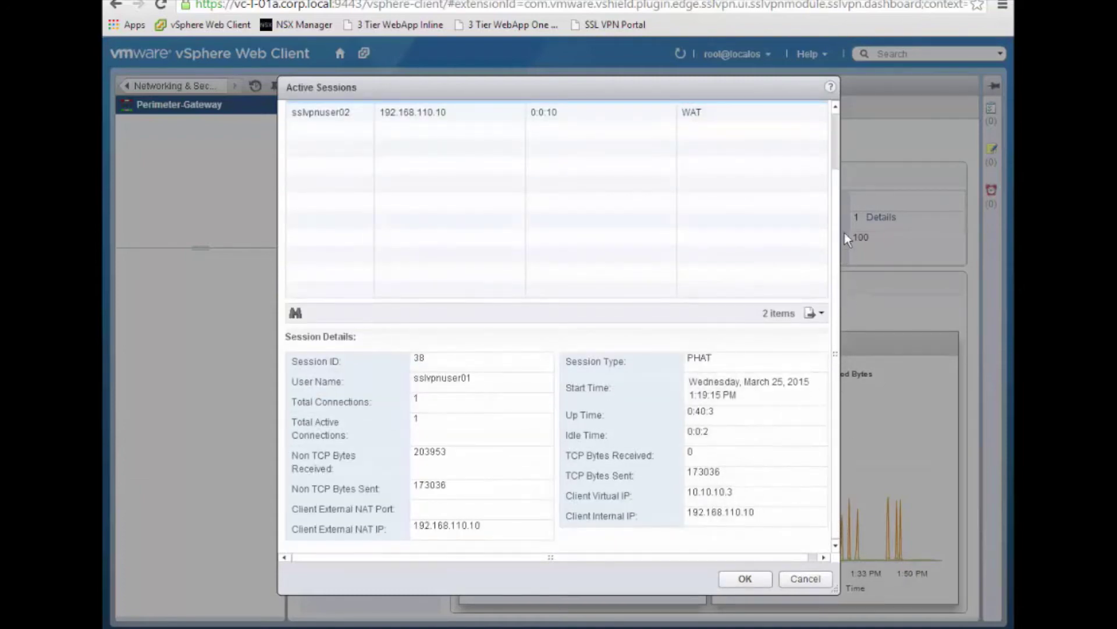
pyautogui.scroll(3, 841, 193)
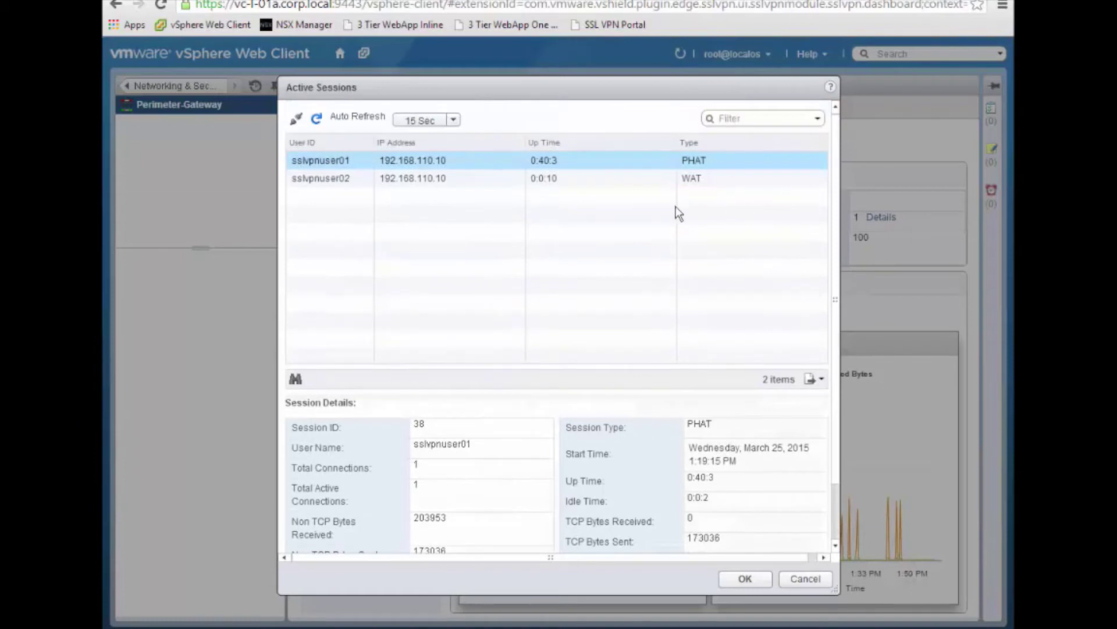
pyautogui.click(488, 181)
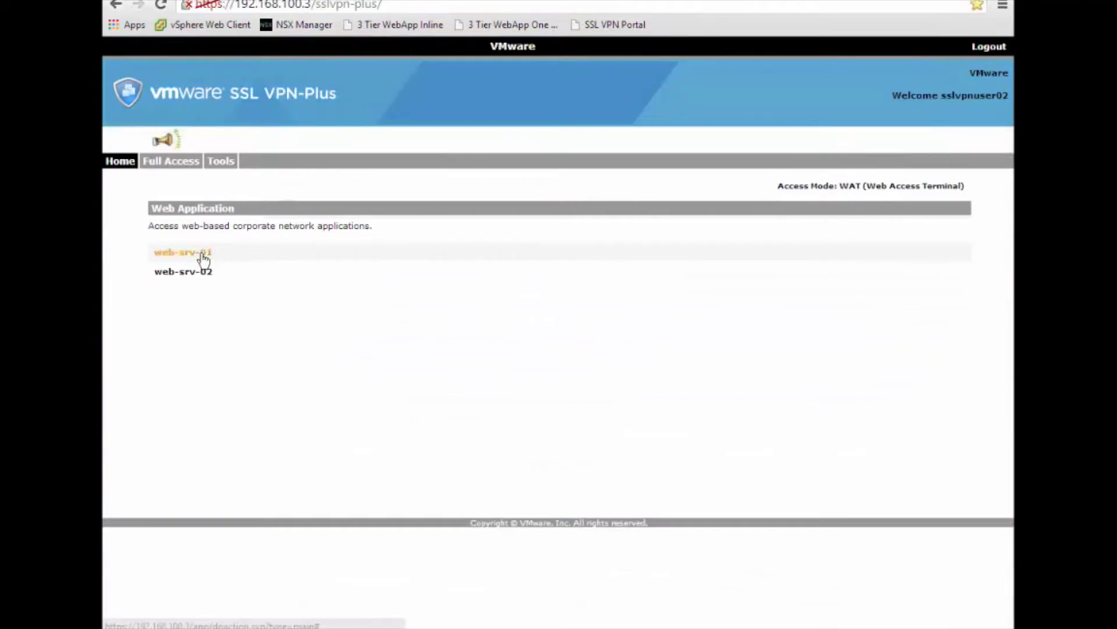
pyautogui.click(202, 253)
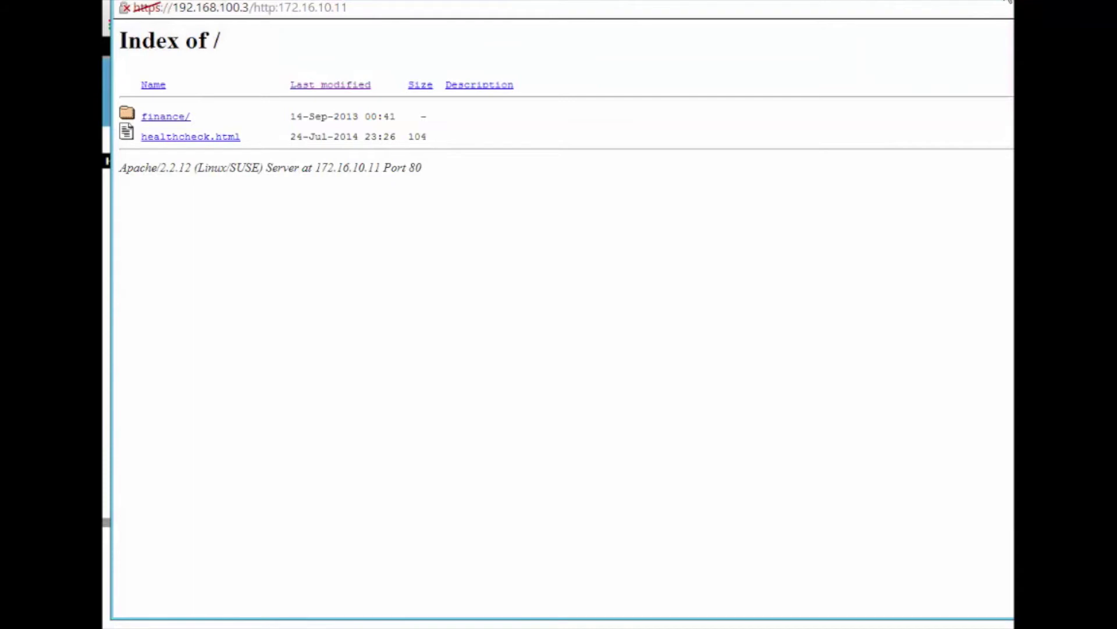
pyautogui.click(1008, 1)
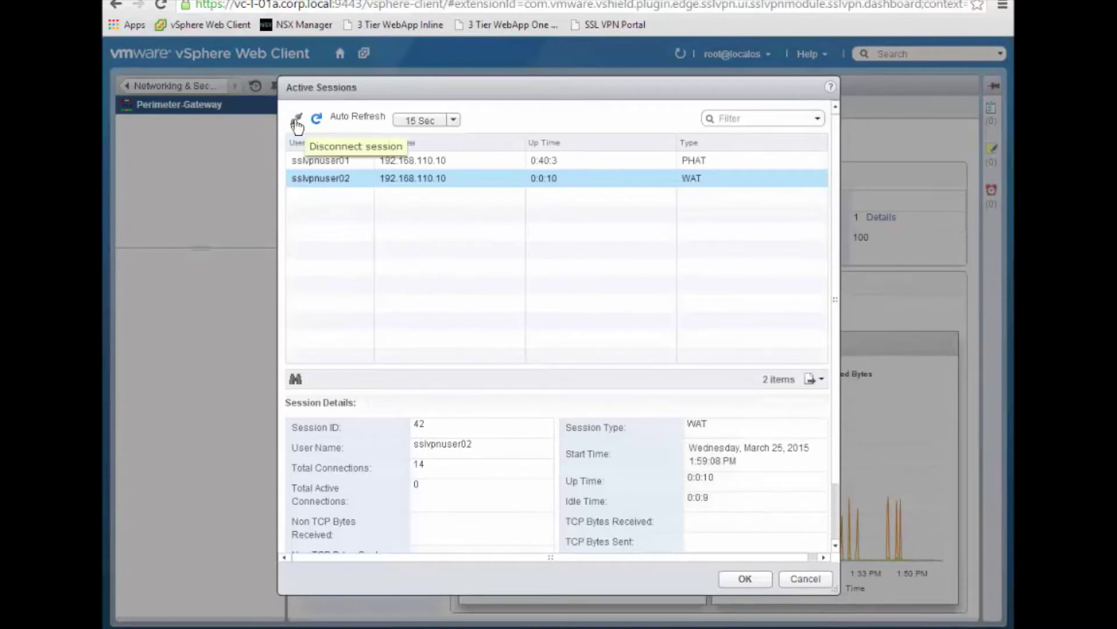
# Step: Disconnect the WAT session, then confirm web-srv-01 through the portal returns Access Denied
pyautogui.click(297, 123)
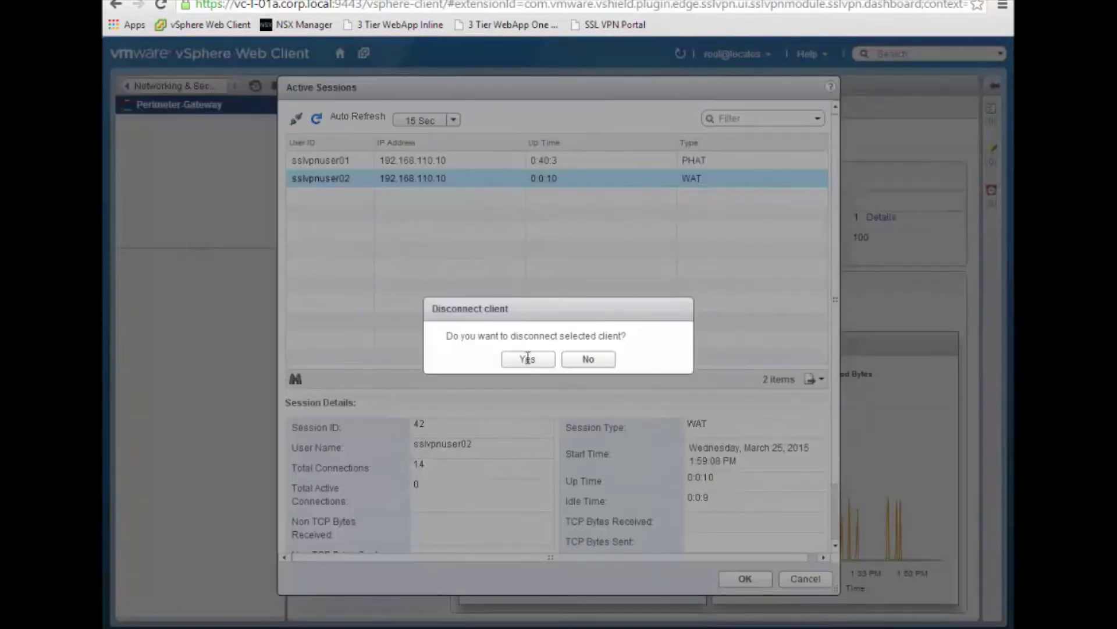
pyautogui.click(526, 360)
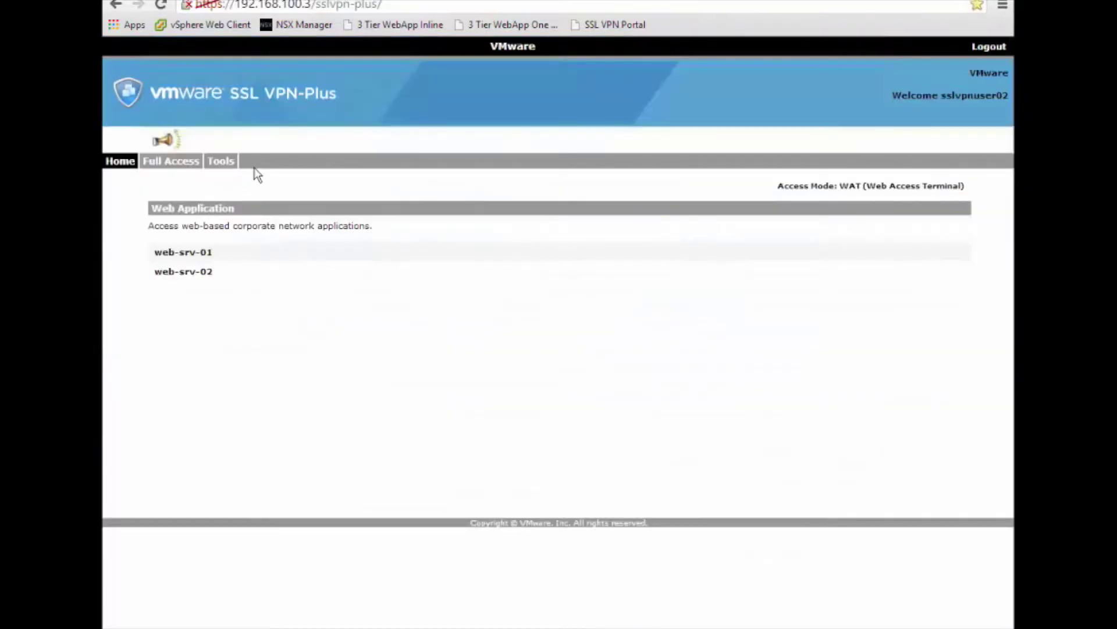
pyautogui.click(206, 256)
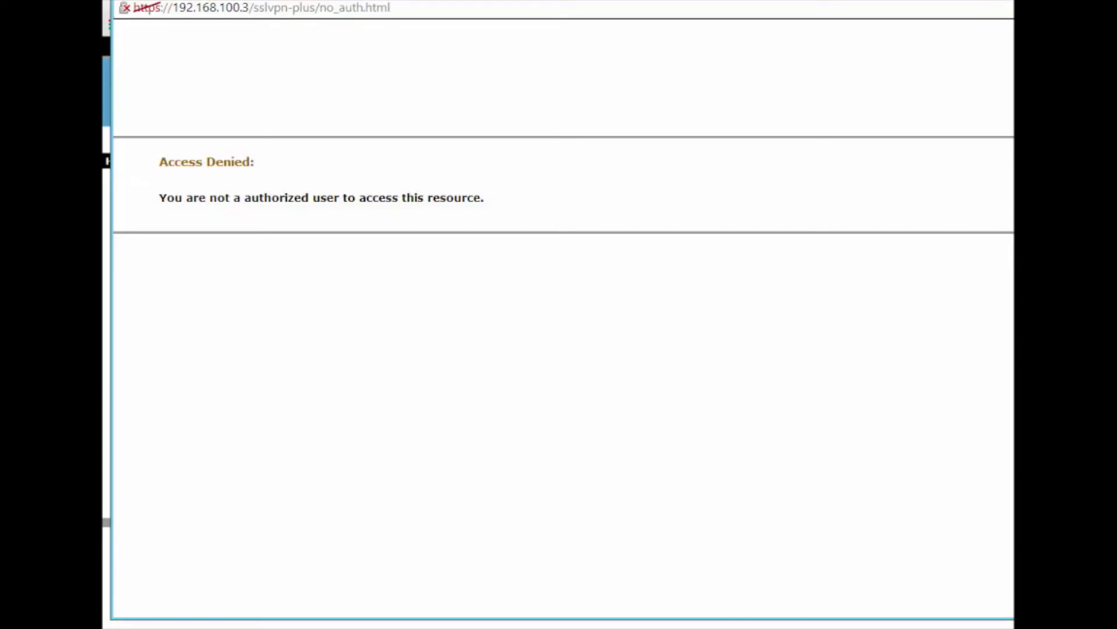
# Step: Close the Access Denied page, find Full Access also denied, and log out of the portal
pyautogui.hotkey('ctrl', 'w')
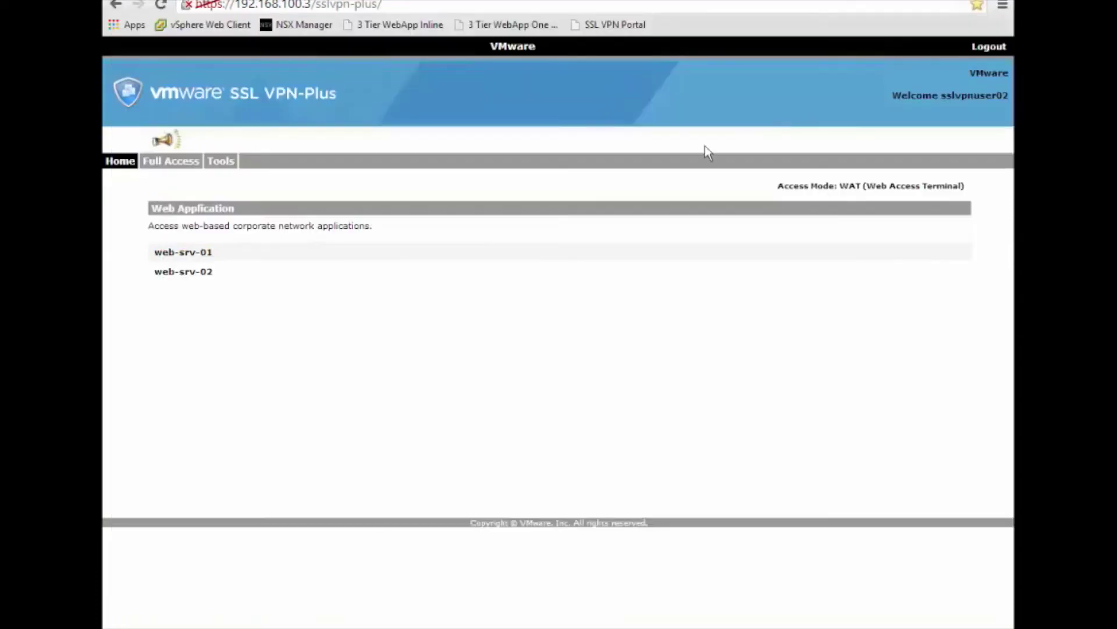
pyautogui.click(179, 169)
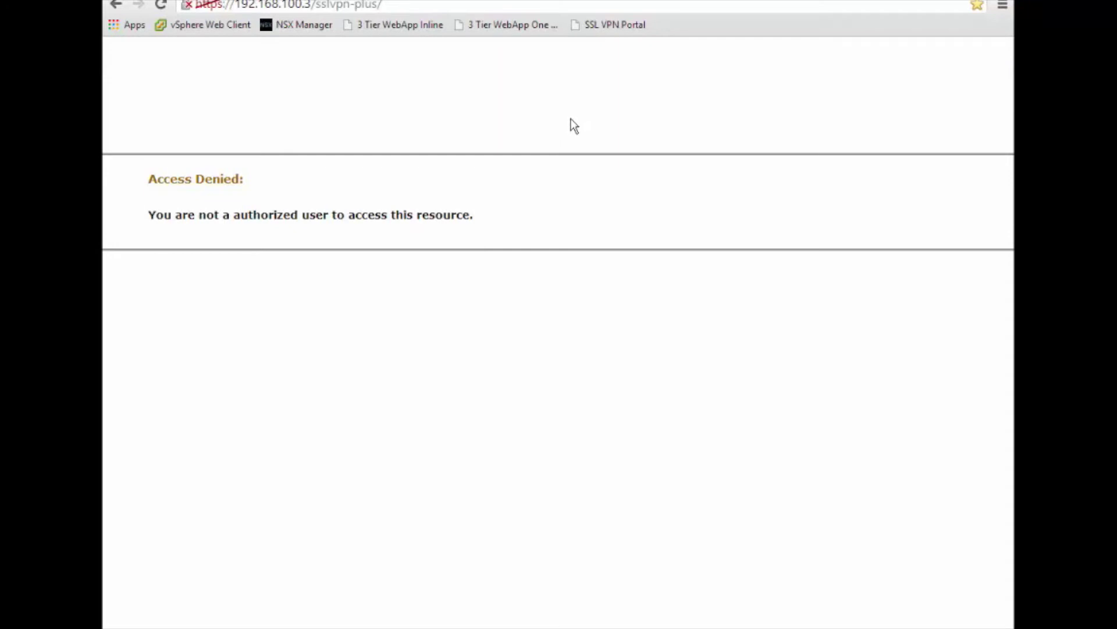
pyautogui.click(604, 30)
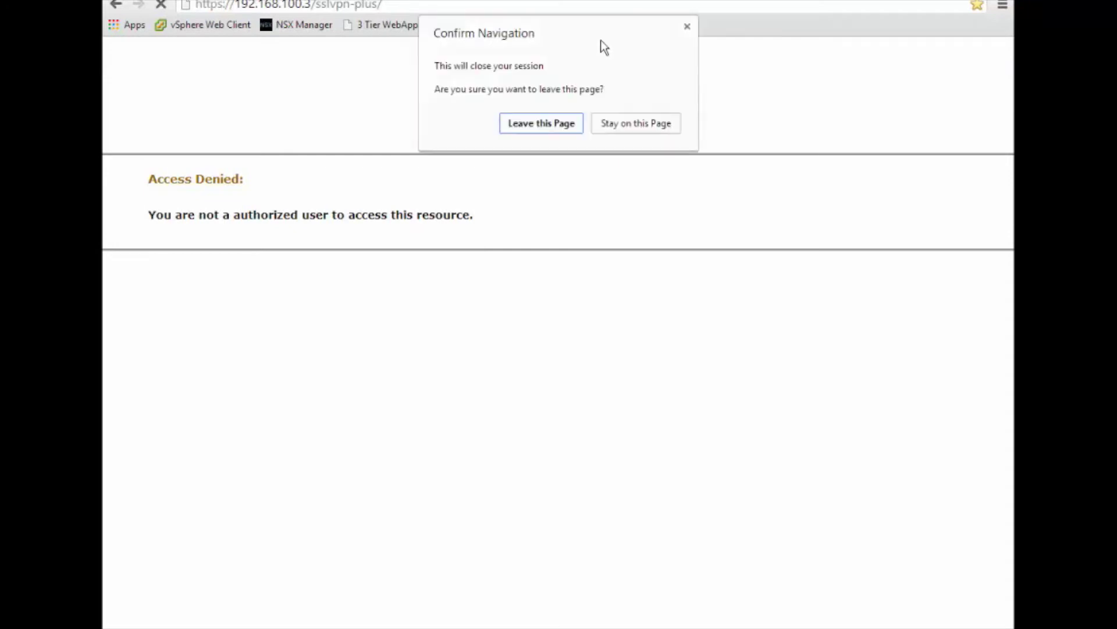
pyautogui.click(542, 125)
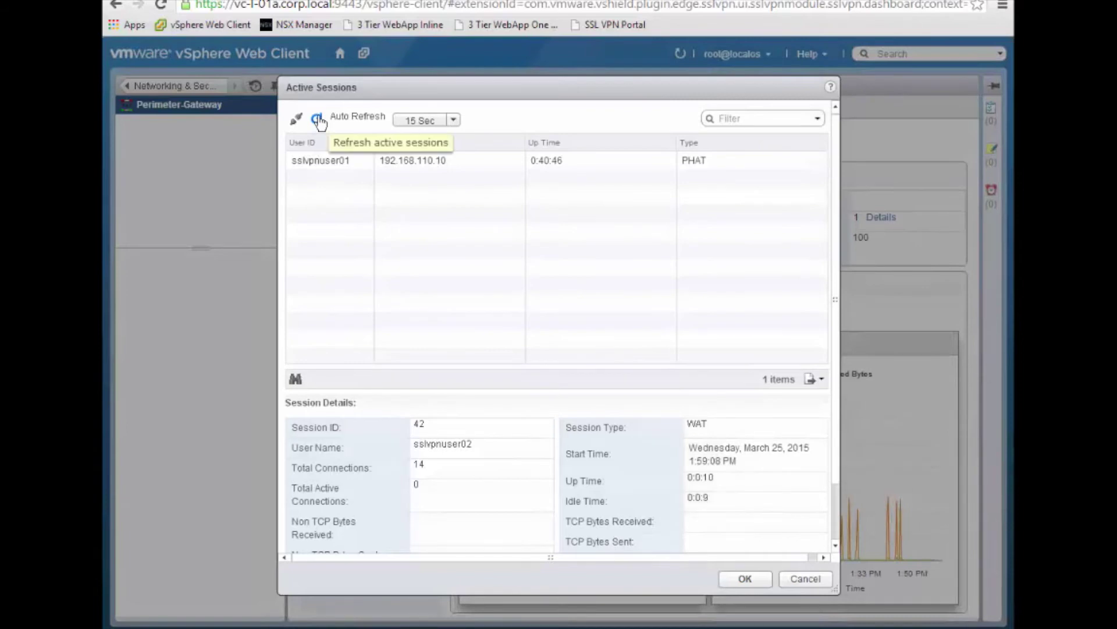
# Step: Refresh the Active Sessions list so only the PHAT session remains, then close the dialog
pyautogui.click(318, 120)
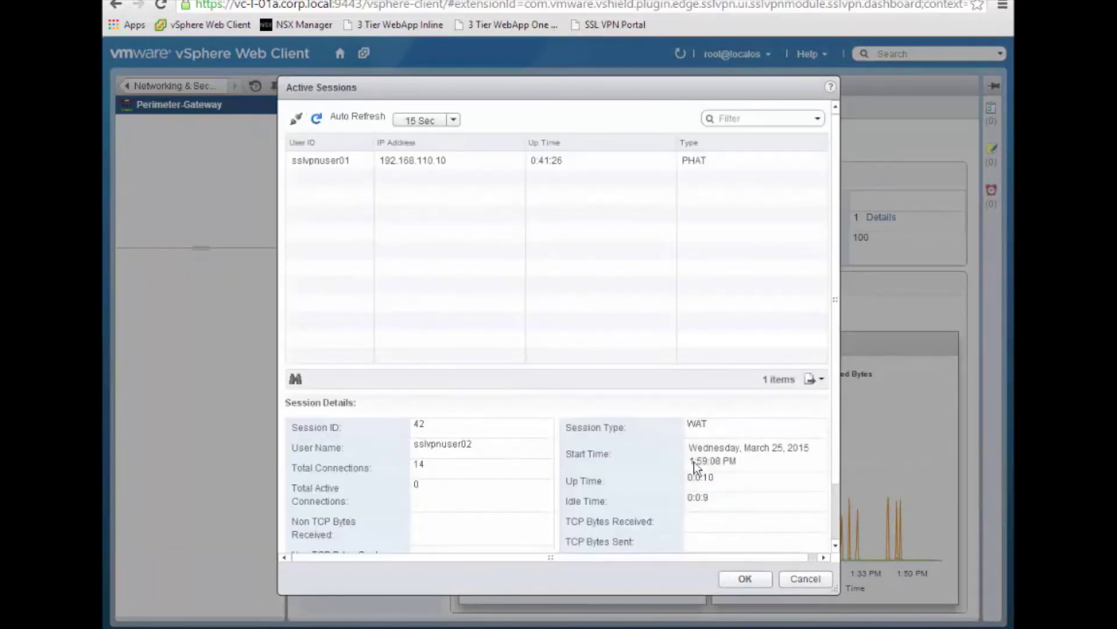
pyautogui.click(804, 582)
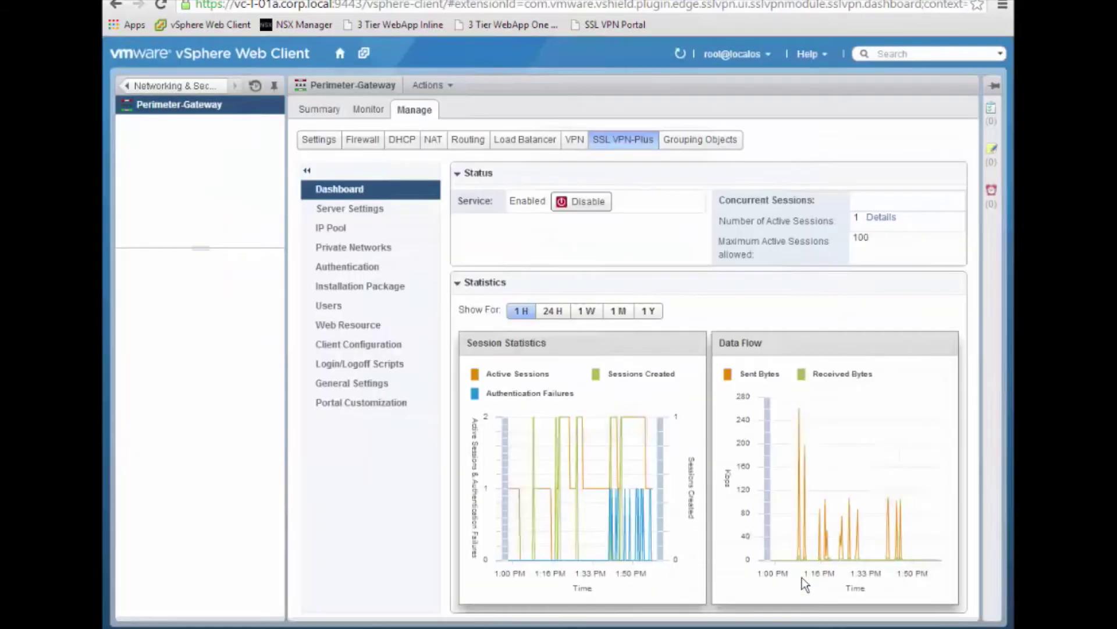
# Step: Review the server settings (192.168.100.3:443, AES128-SHA) without changes, then go to IP Pool
pyautogui.click(354, 211)
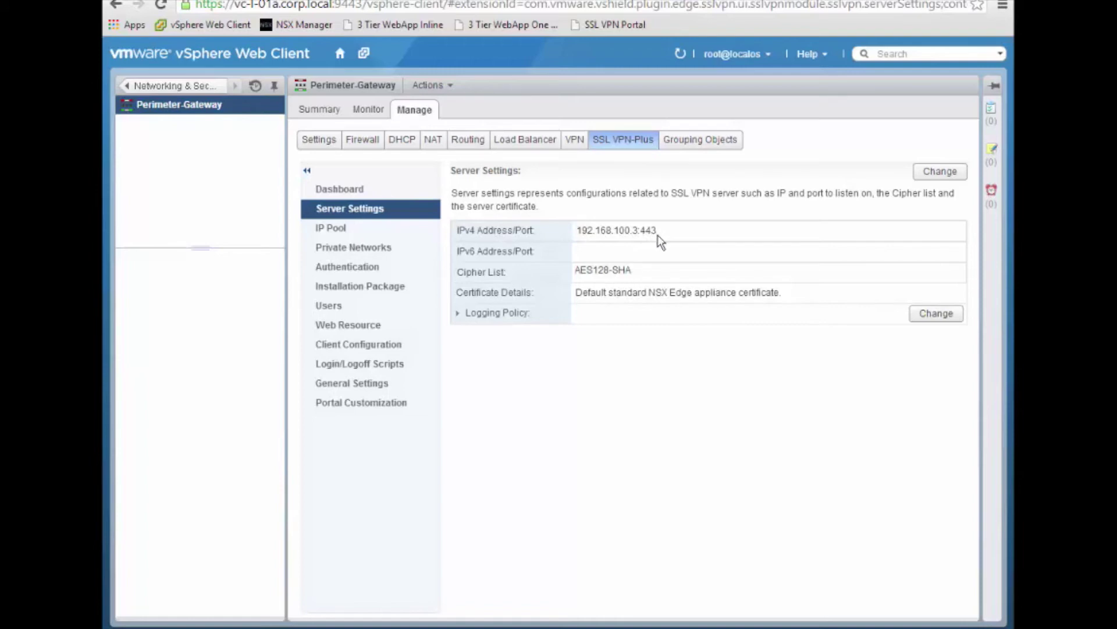
pyautogui.click(928, 175)
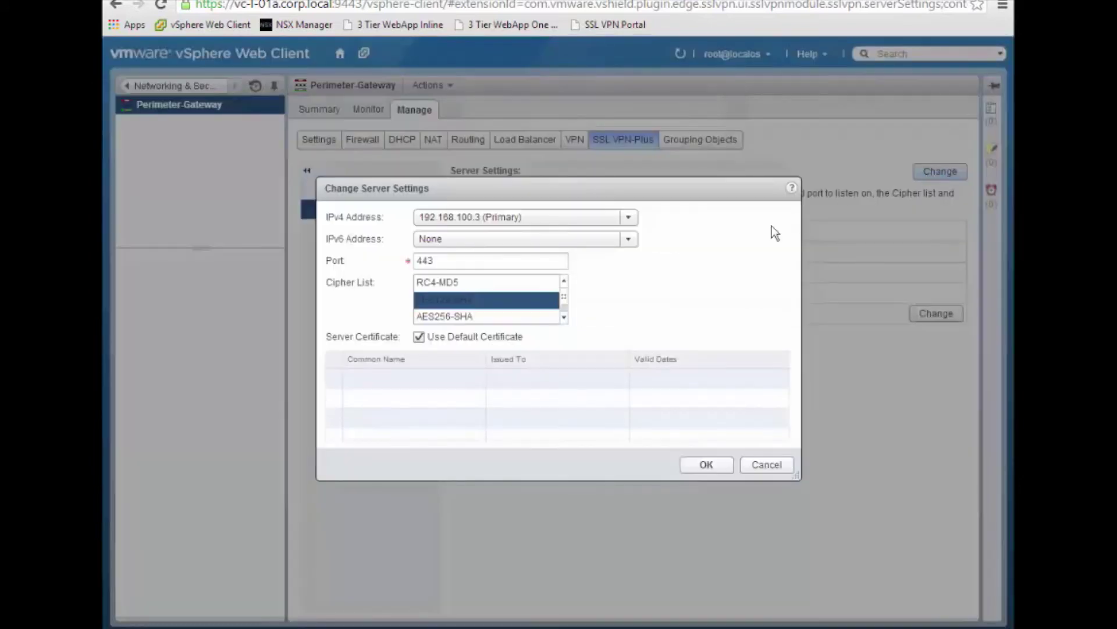
pyautogui.click(563, 317)
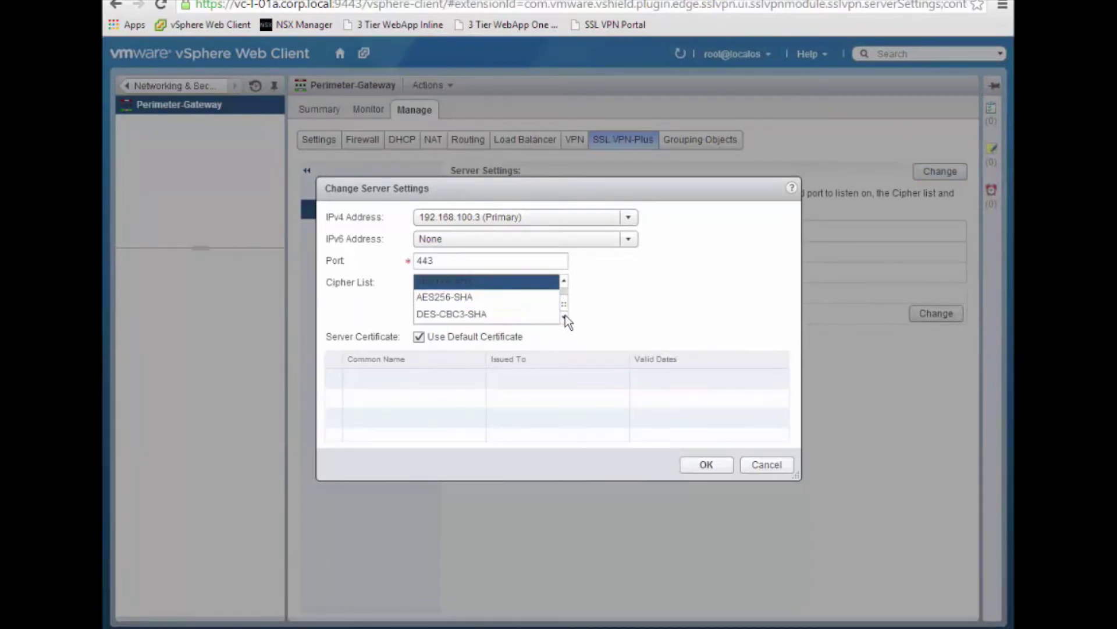
pyautogui.click(766, 465)
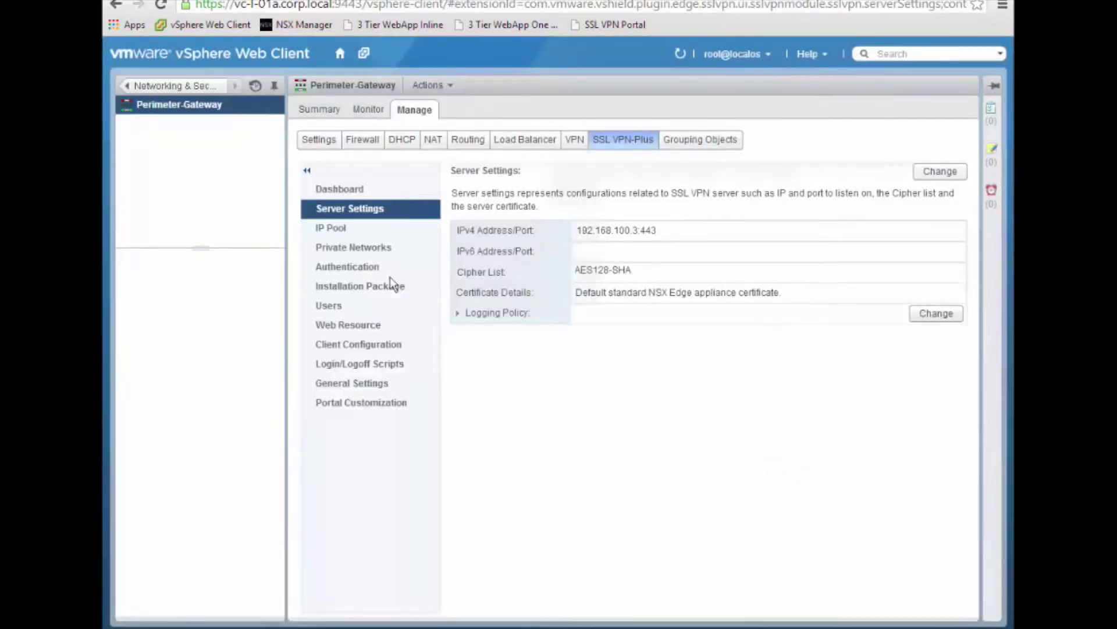
pyautogui.click(349, 233)
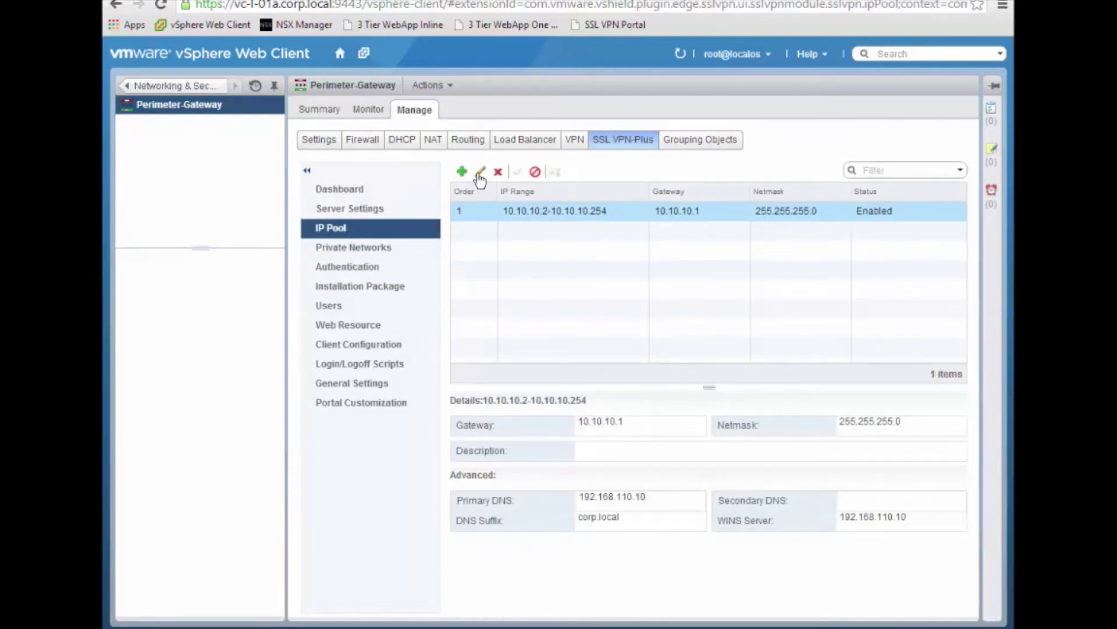
# Step: Inspect the IP pool and private network editors without saving, then show the Authentication page
pyautogui.click(480, 173)
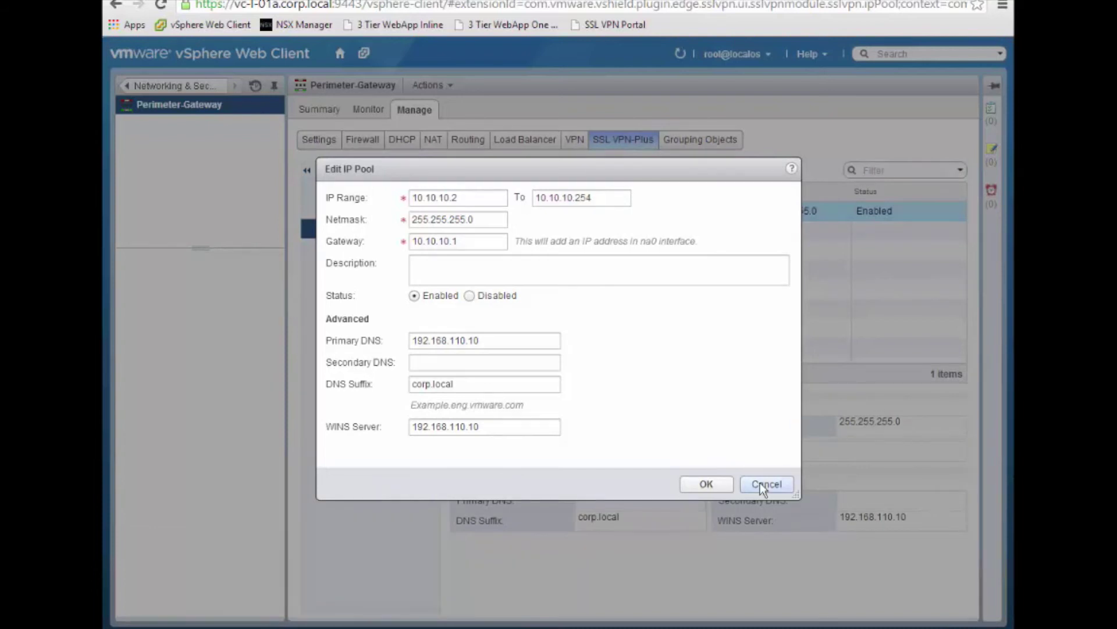
pyautogui.click(760, 484)
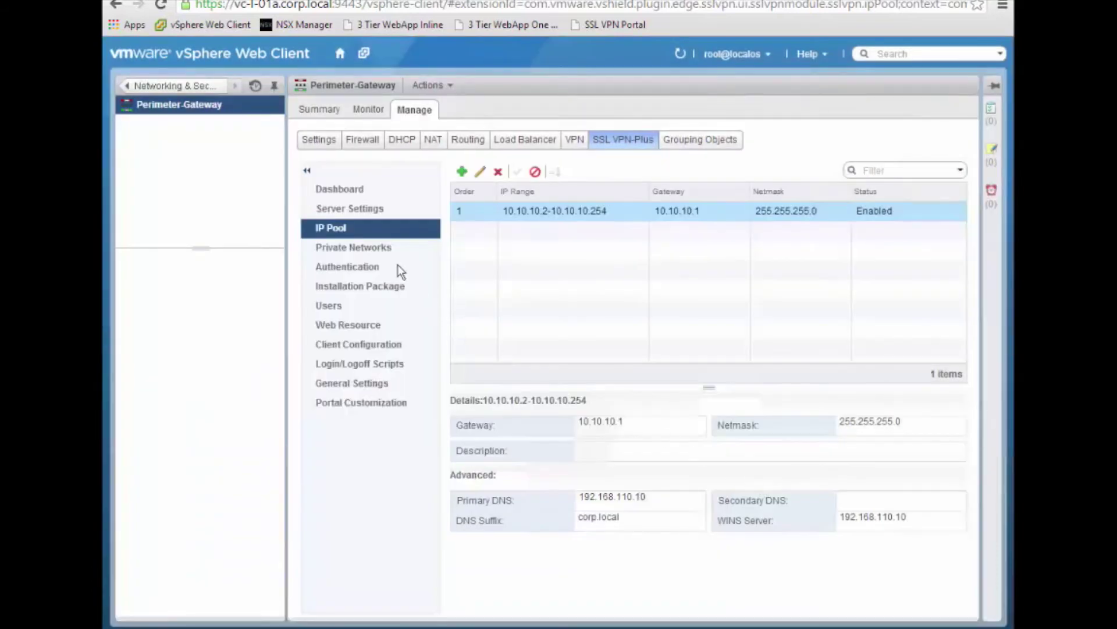
pyautogui.click(381, 247)
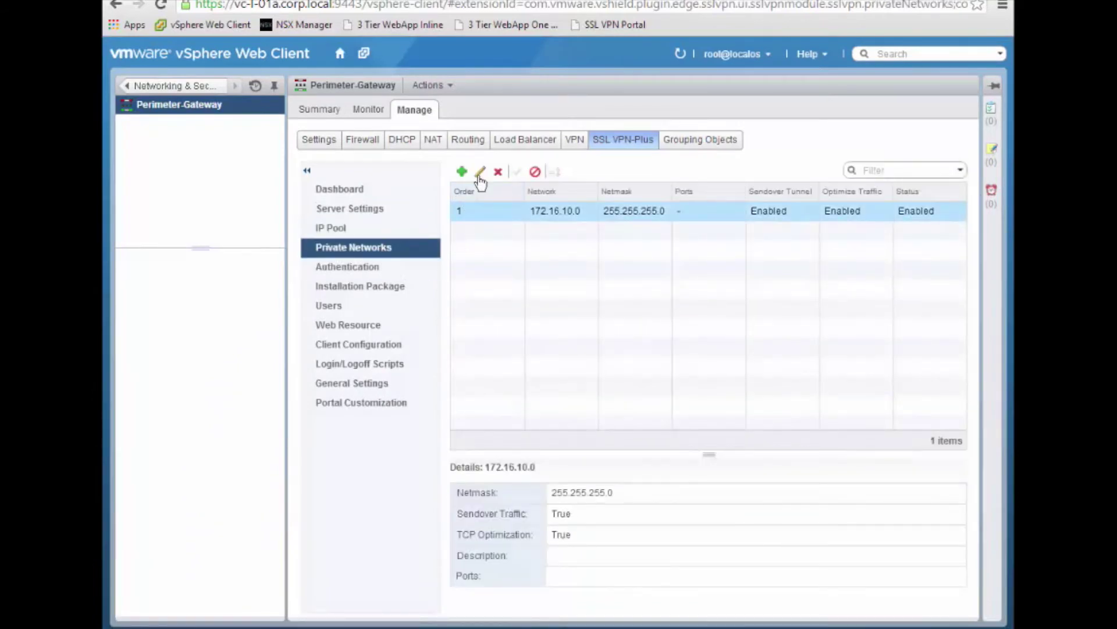
pyautogui.click(479, 173)
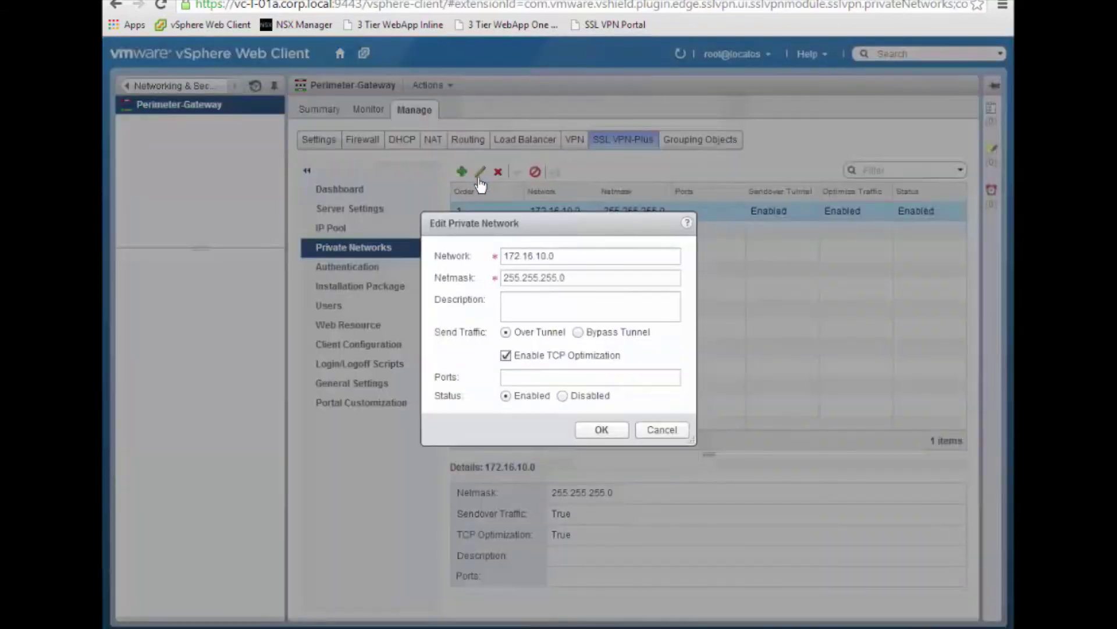
pyautogui.click(662, 430)
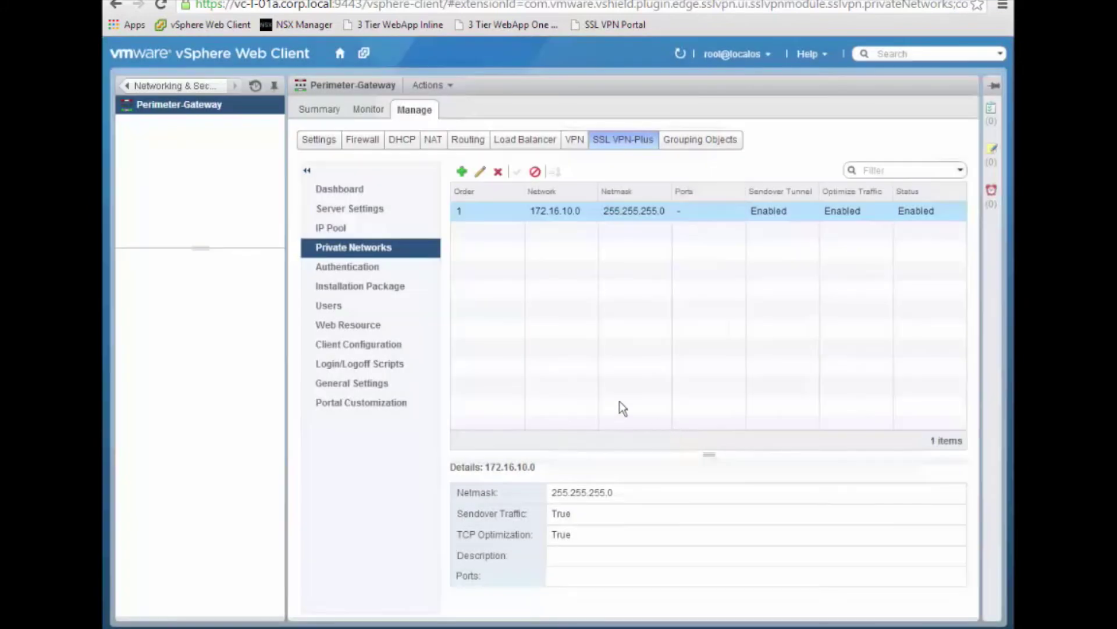
pyautogui.click(379, 271)
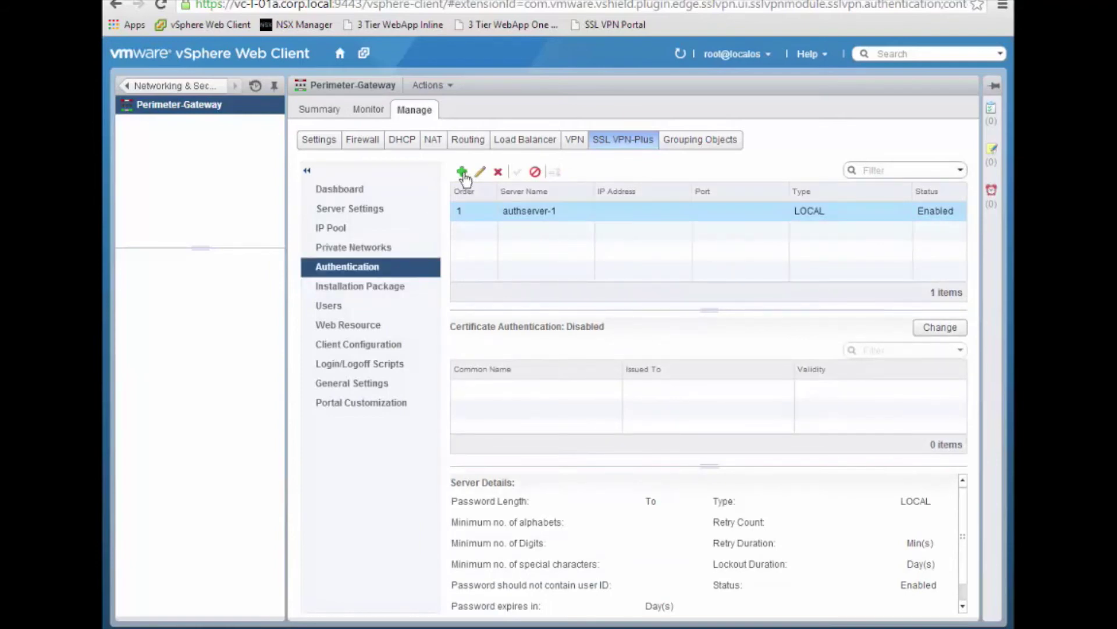
# Step: Check the Add Authentication Server types, keep AD, cancel, and show Installation Package settings
pyautogui.click(462, 172)
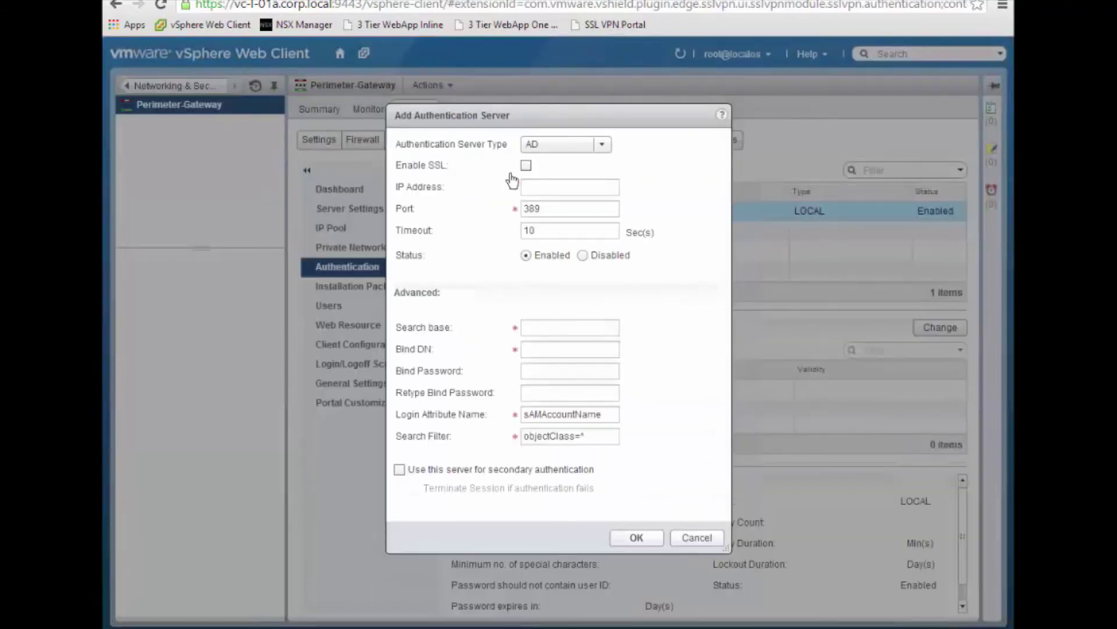
pyautogui.click(601, 146)
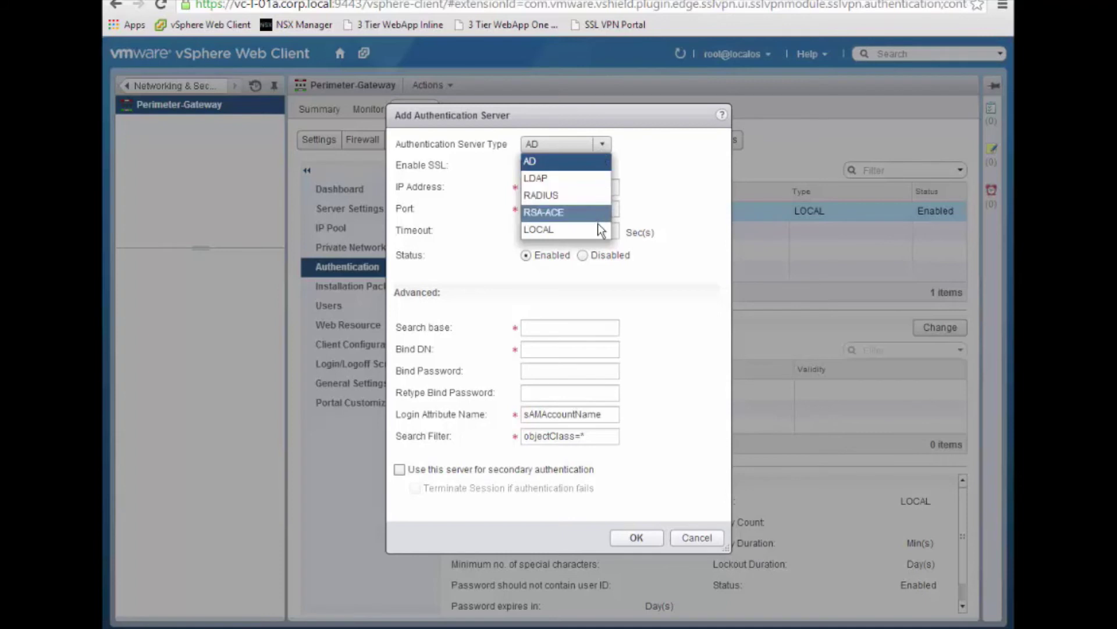
pyautogui.click(670, 320)
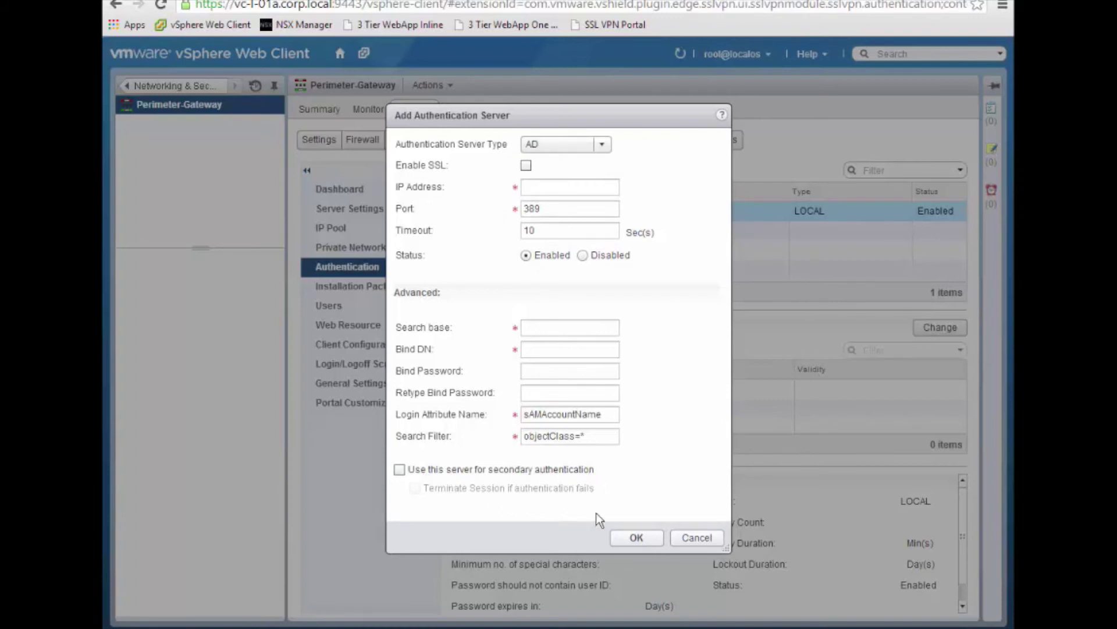
pyautogui.click(693, 542)
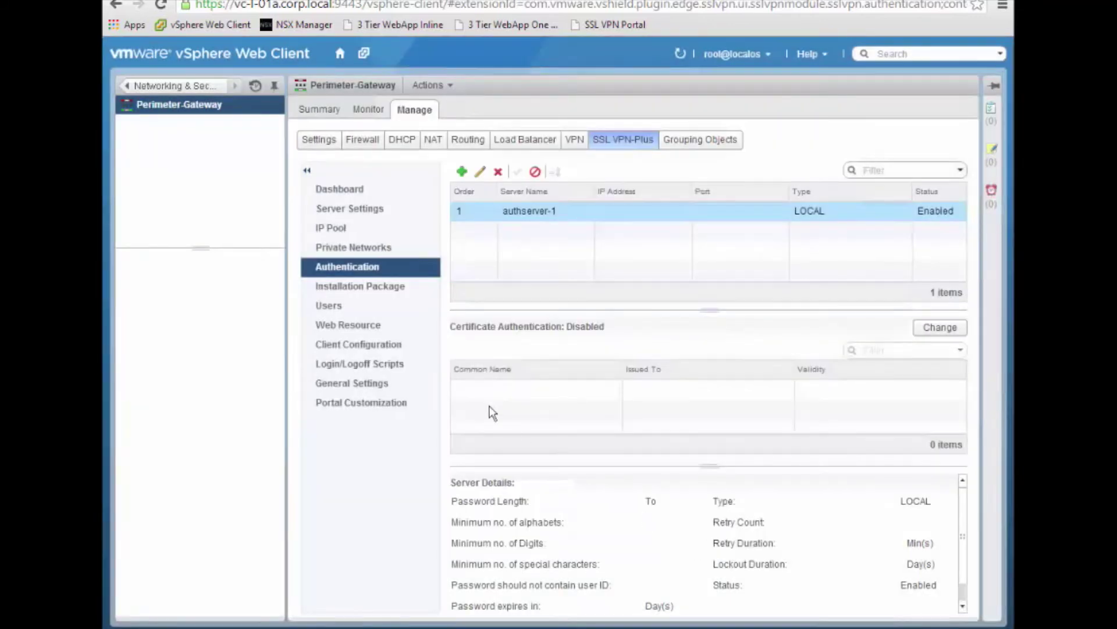
pyautogui.click(386, 286)
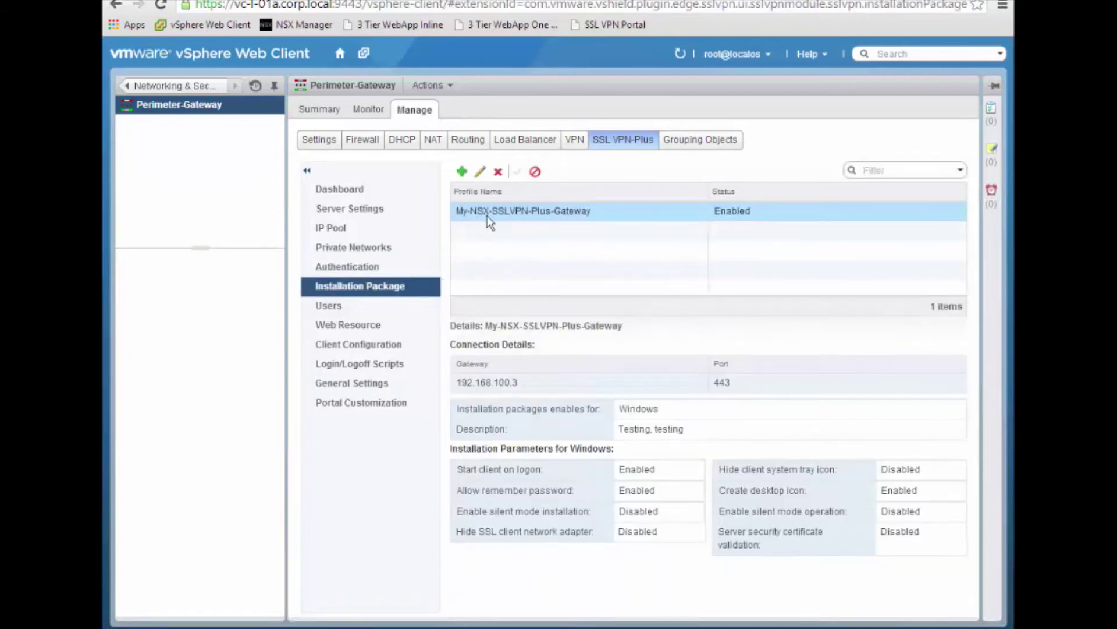
# Step: View the My-NSX-SSLVPN-Plus-Gateway package editor without saving, then list the two VPN users
pyautogui.click(480, 175)
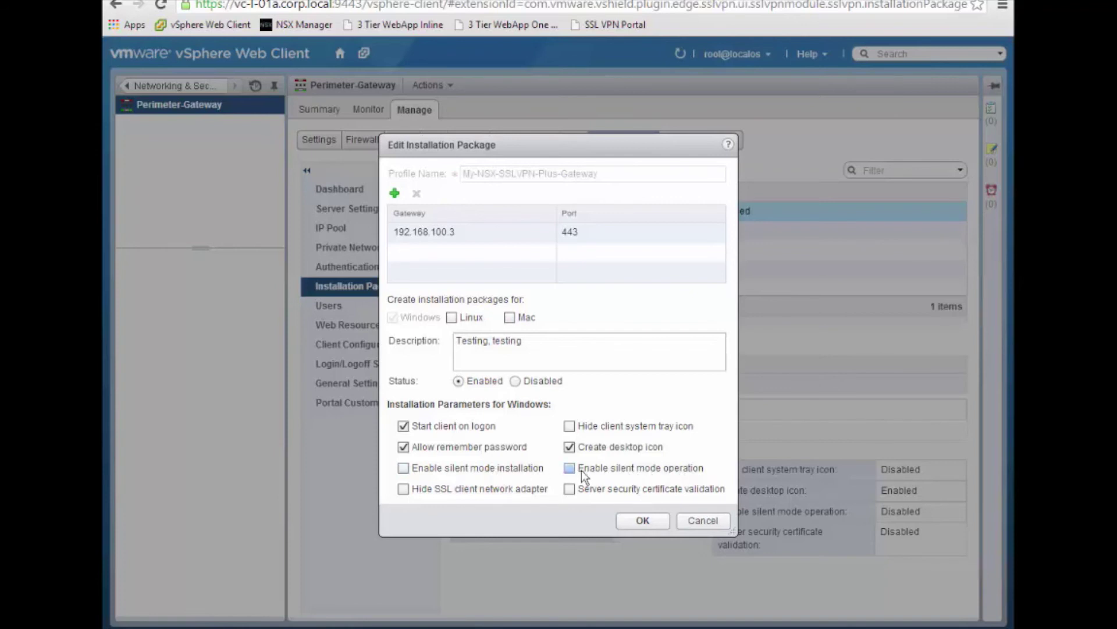
pyautogui.click(702, 521)
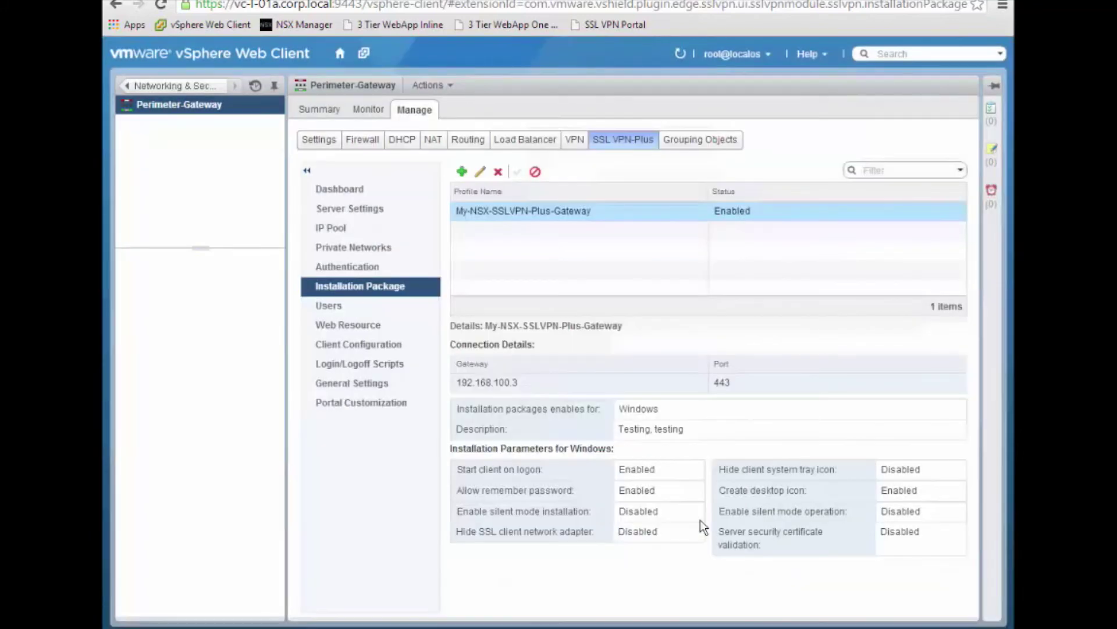
pyautogui.click(329, 309)
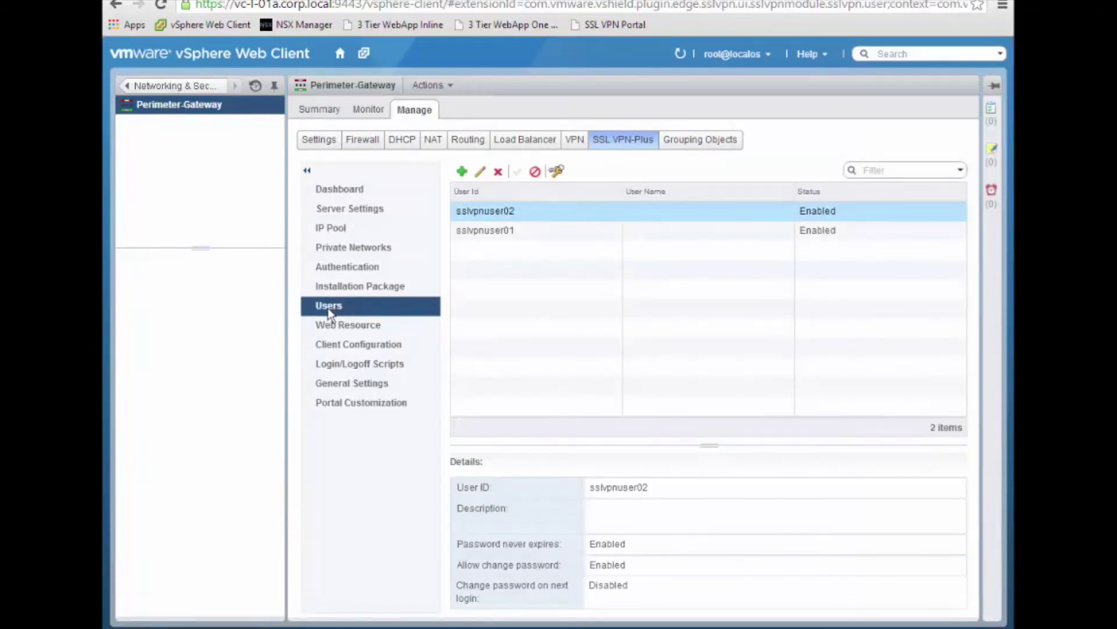
# Step: Review the user editor and password change form without saving, then list web-srv-01 and web-srv-02
pyautogui.click(482, 173)
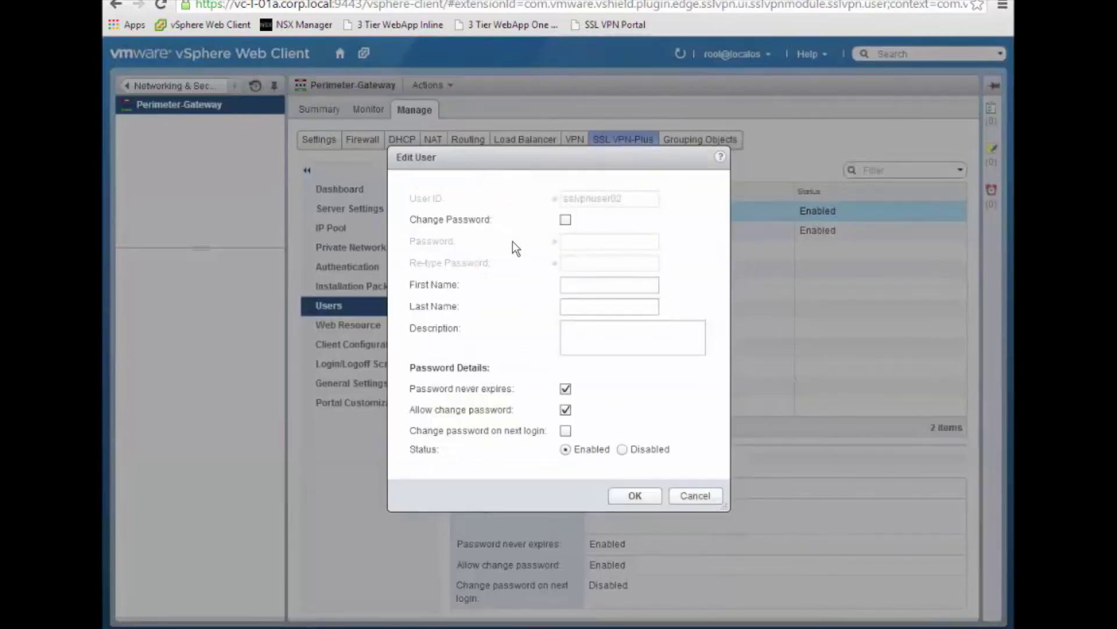
pyautogui.click(690, 495)
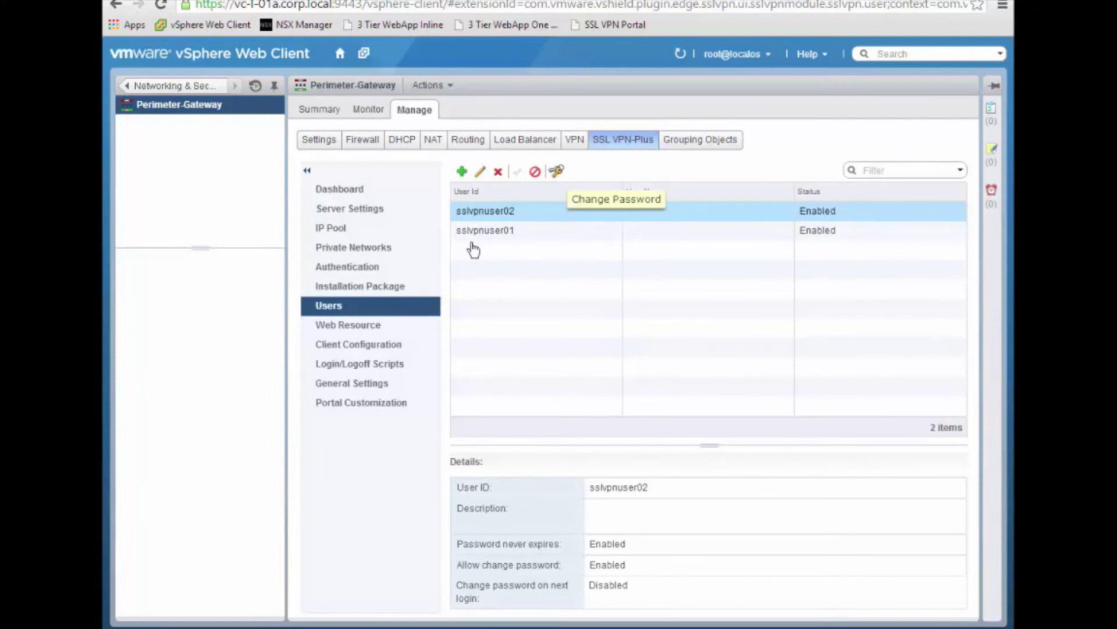
pyautogui.click(558, 171)
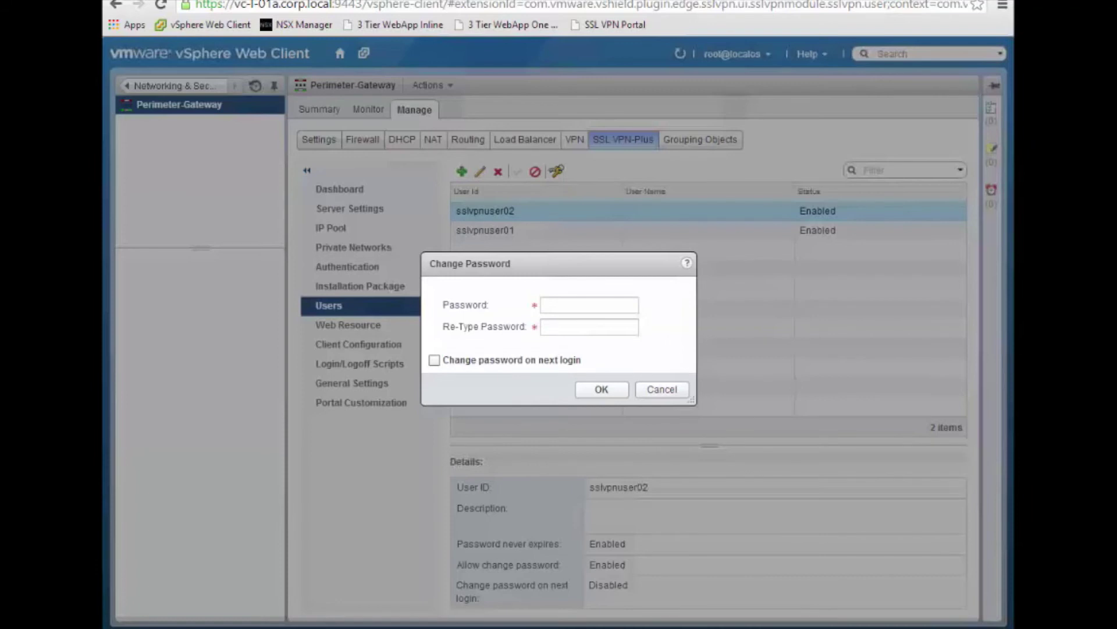
pyautogui.click(669, 387)
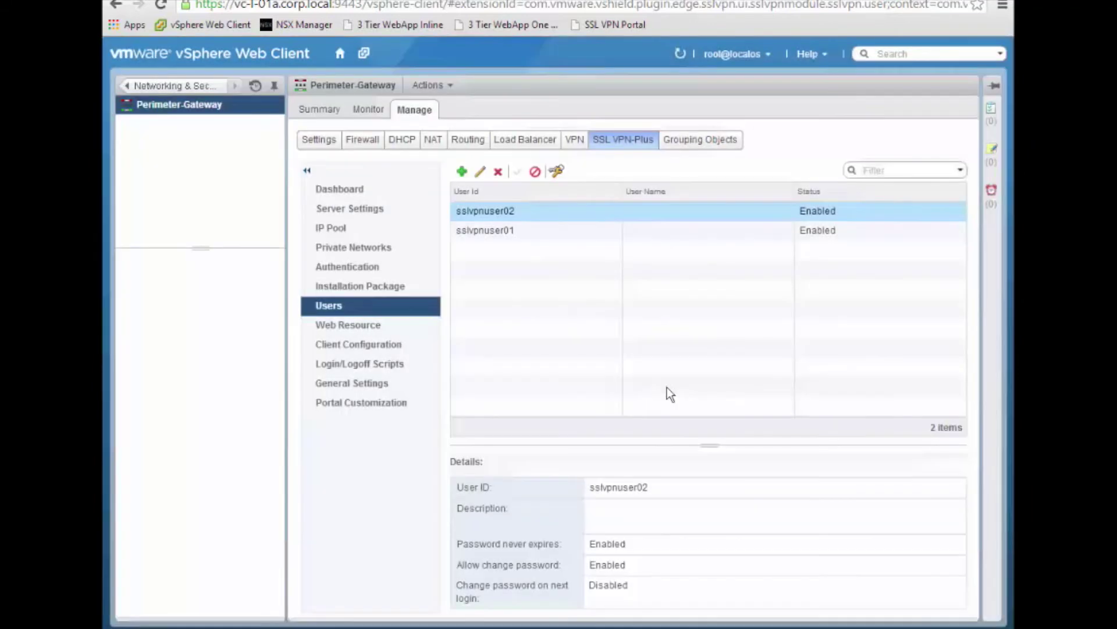
pyautogui.click(373, 330)
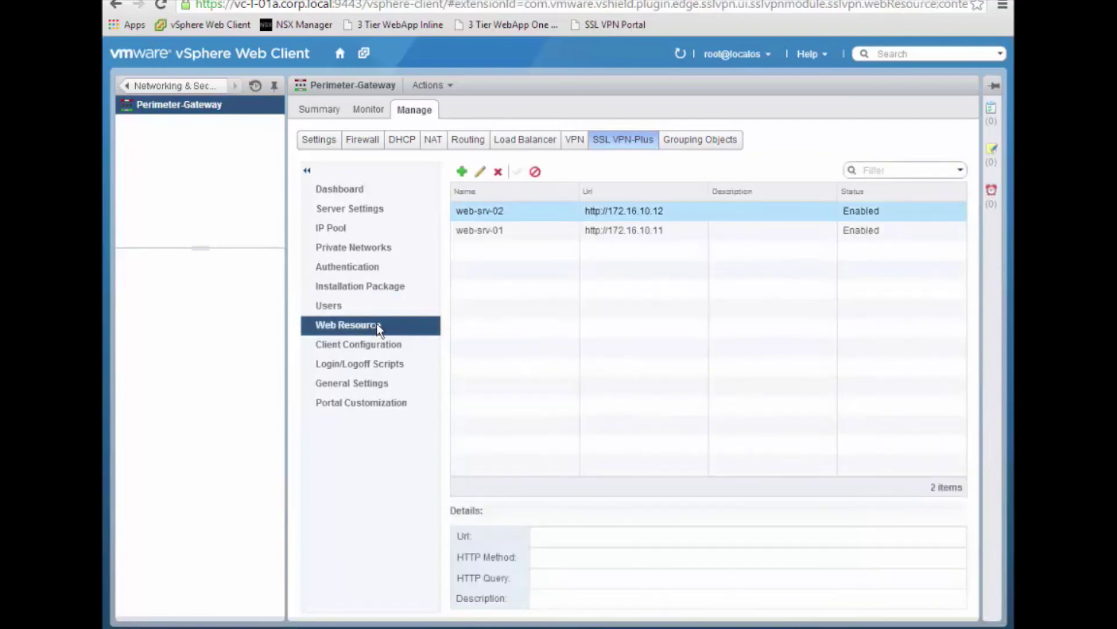
# Step: Inspect the web-srv-02 resource's HTTP method options and close its editor unchanged
pyautogui.click(481, 173)
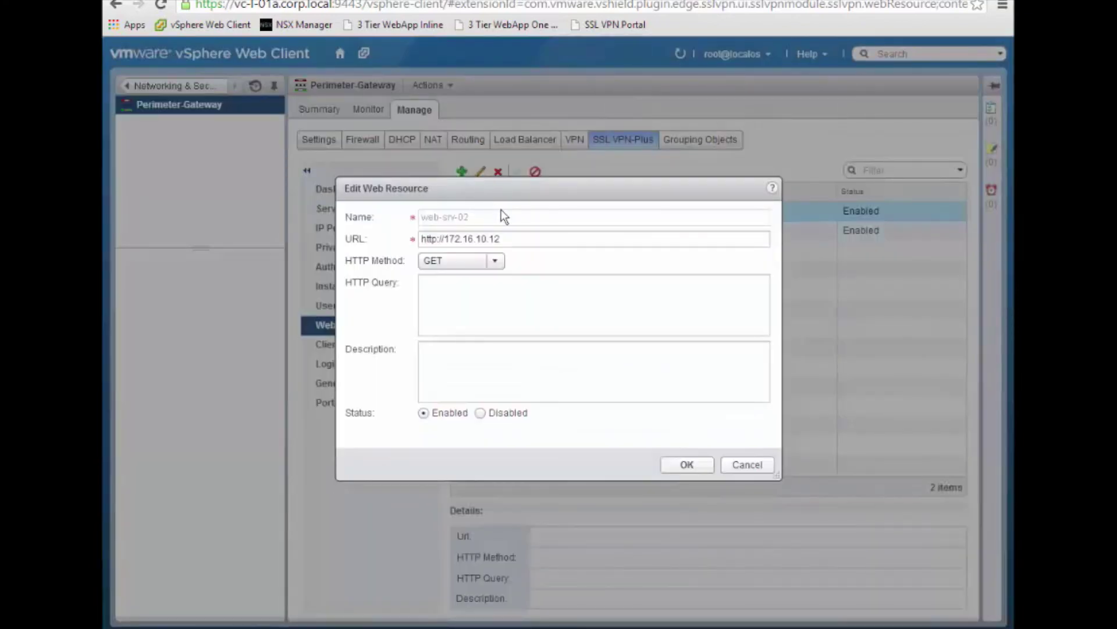
pyautogui.click(495, 261)
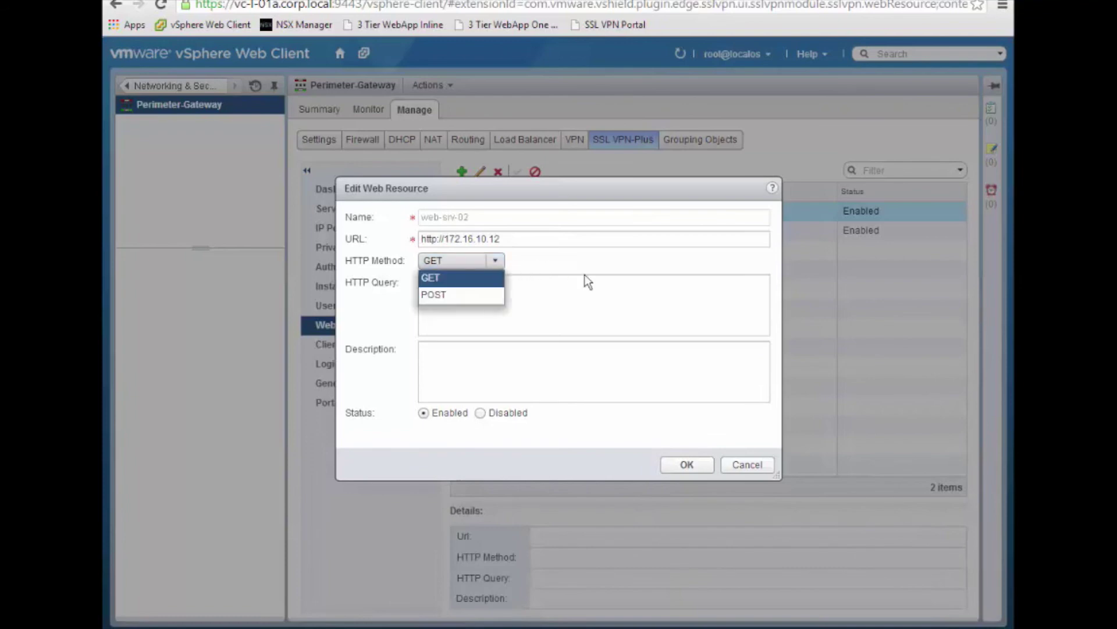
pyautogui.click(747, 466)
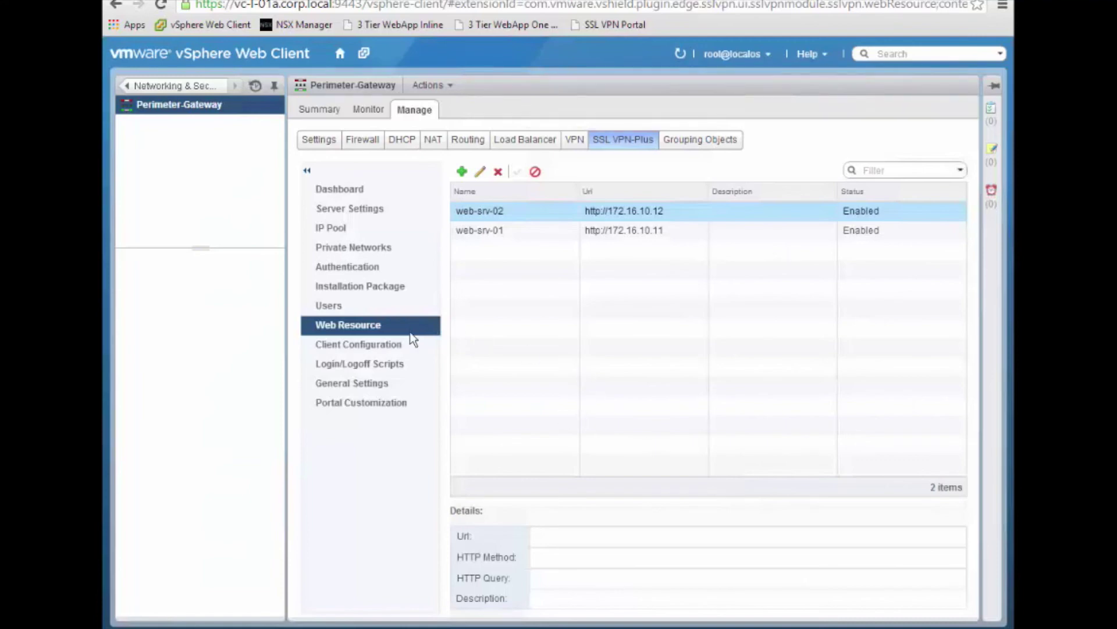
# Step: Review the split-tunneling client configuration without changes, then show the empty Login/Logoff Scripts list
pyautogui.click(391, 344)
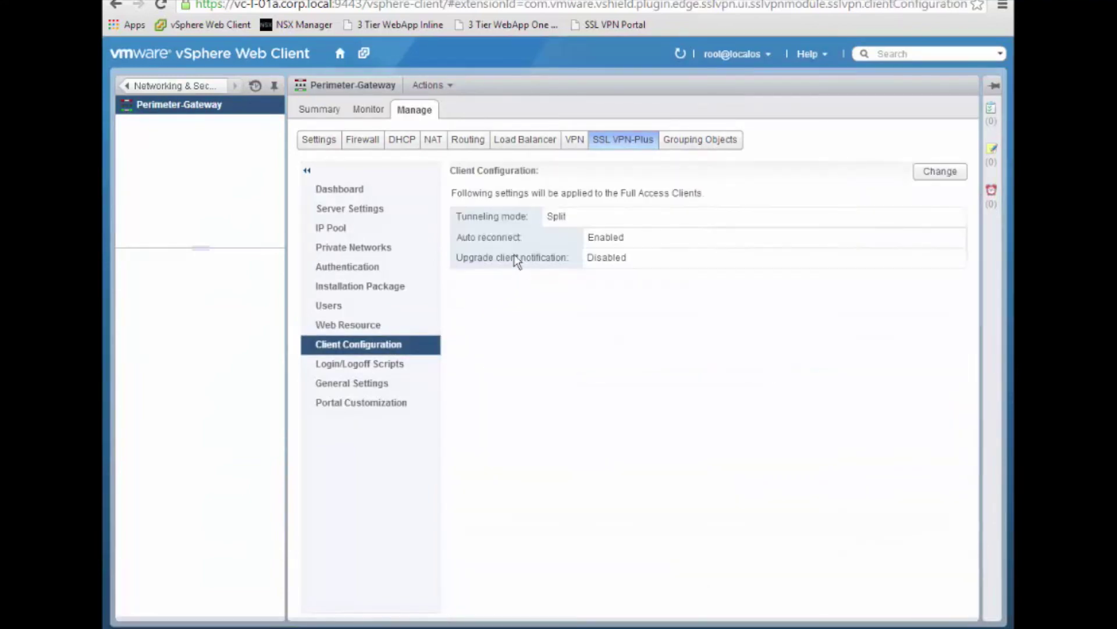
pyautogui.click(922, 173)
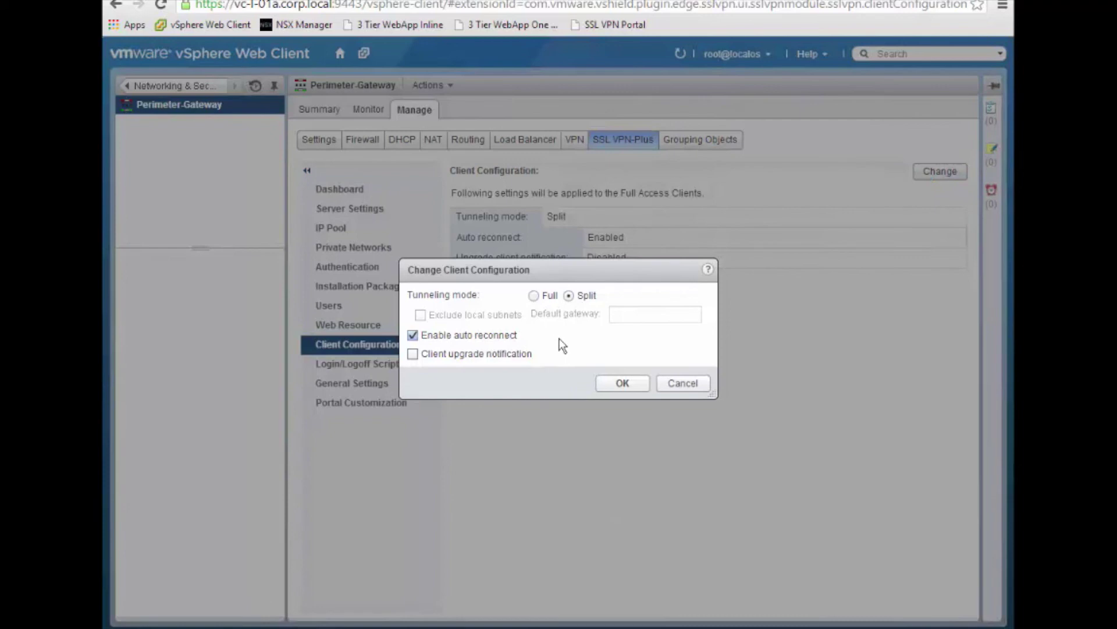
pyautogui.click(684, 383)
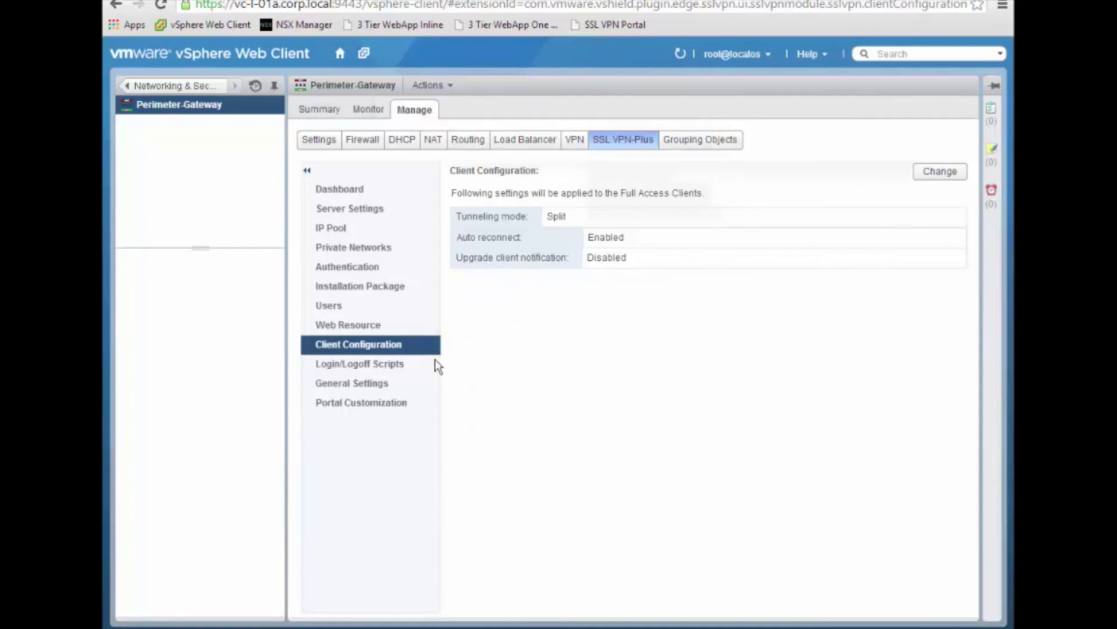
pyautogui.click(397, 365)
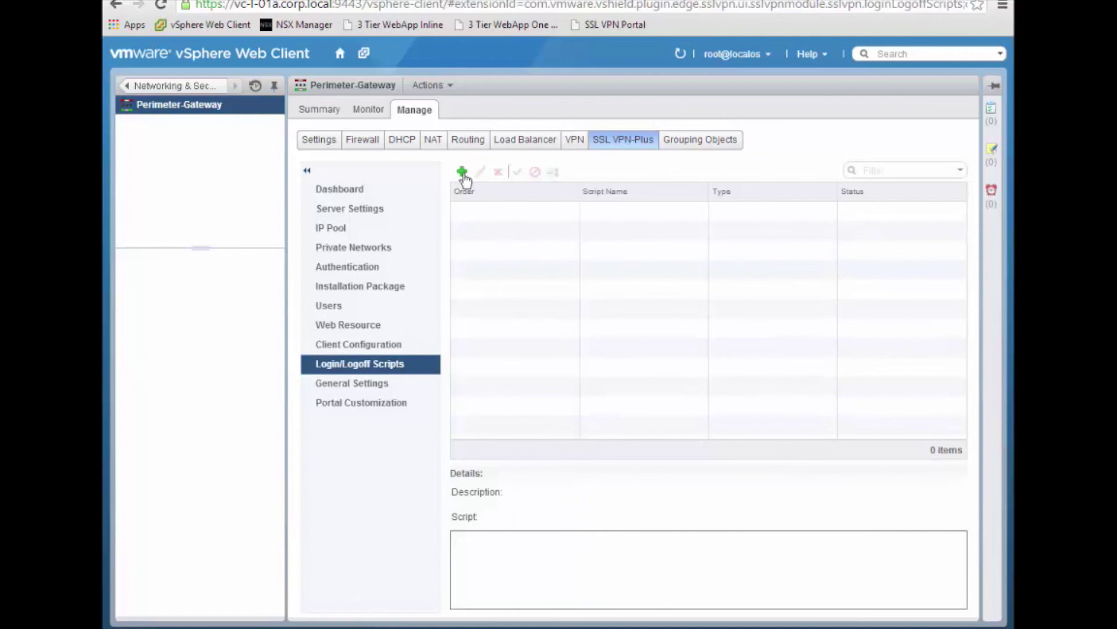
# Step: Cancel adding a script, highlight General Settings labels like Force virtual keyboard, then show Portal Customization
pyautogui.click(462, 173)
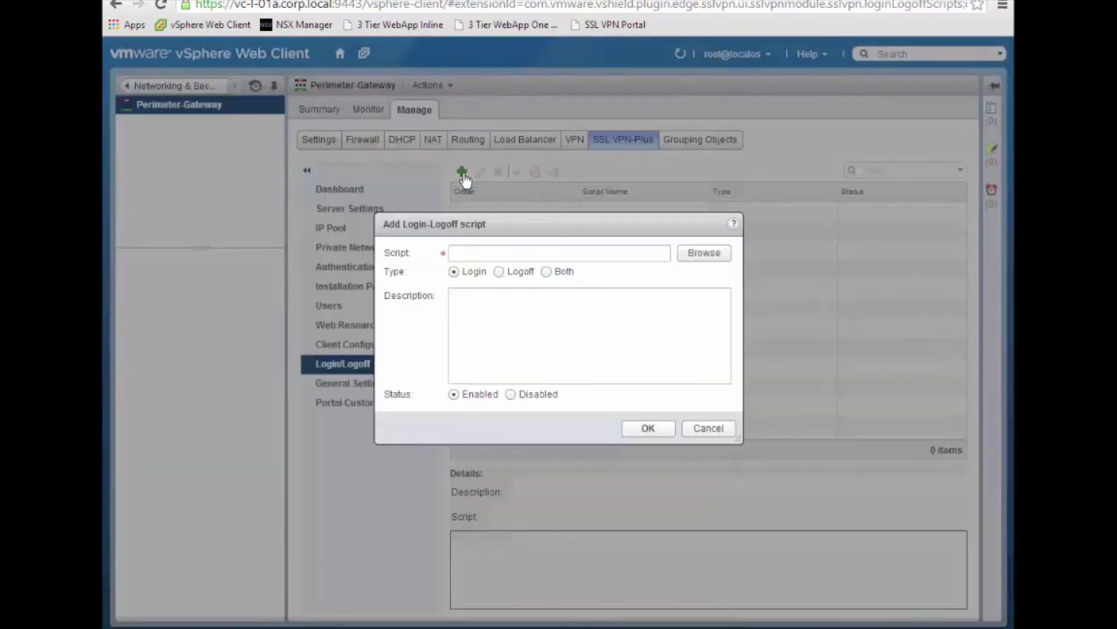
pyautogui.click(720, 429)
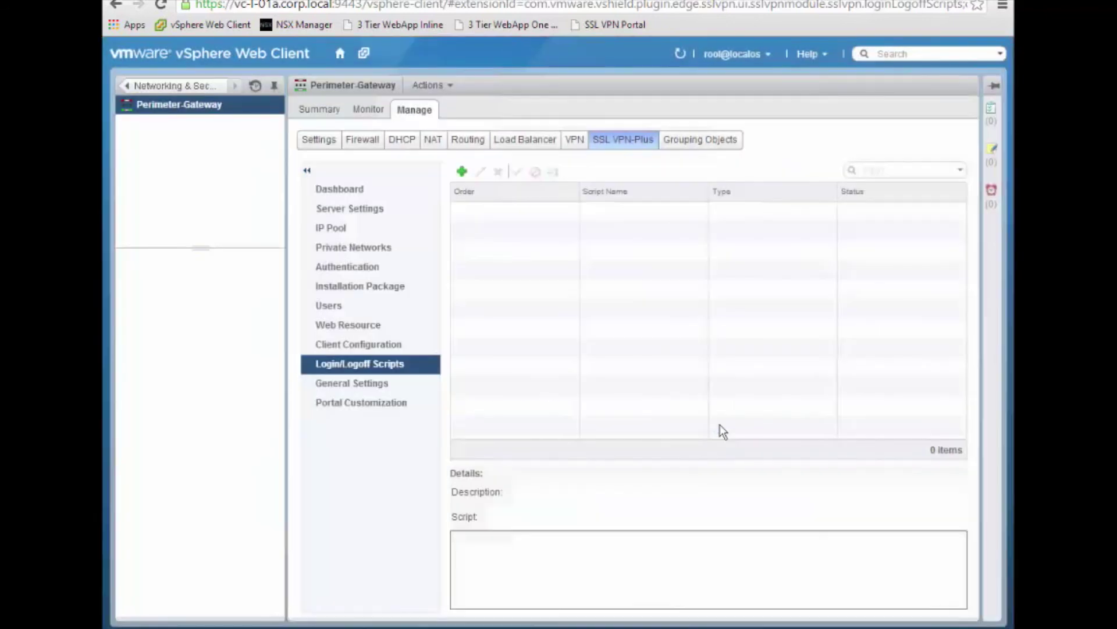
pyautogui.click(352, 384)
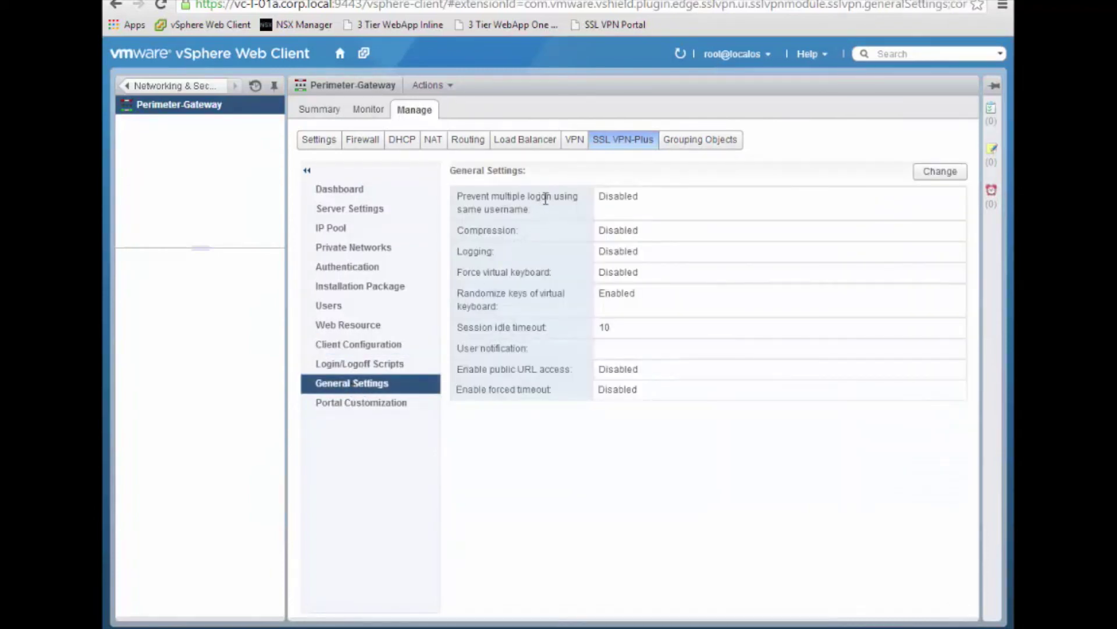
pyautogui.moveTo(515, 210); pyautogui.dragTo(458, 198)
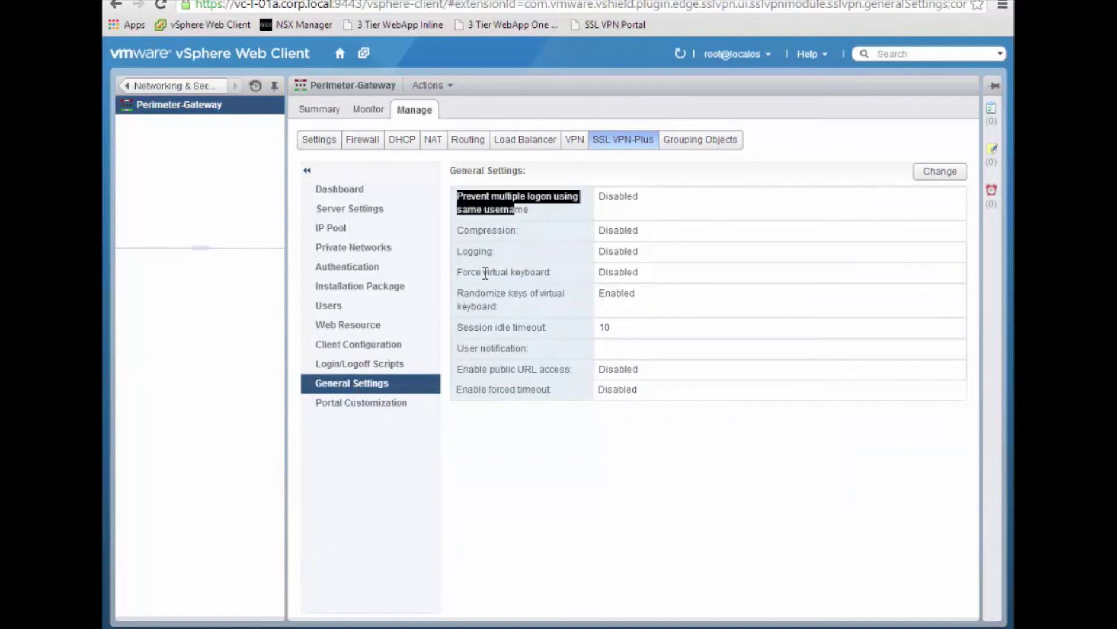
pyautogui.moveTo(551, 272); pyautogui.dragTo(481, 291)
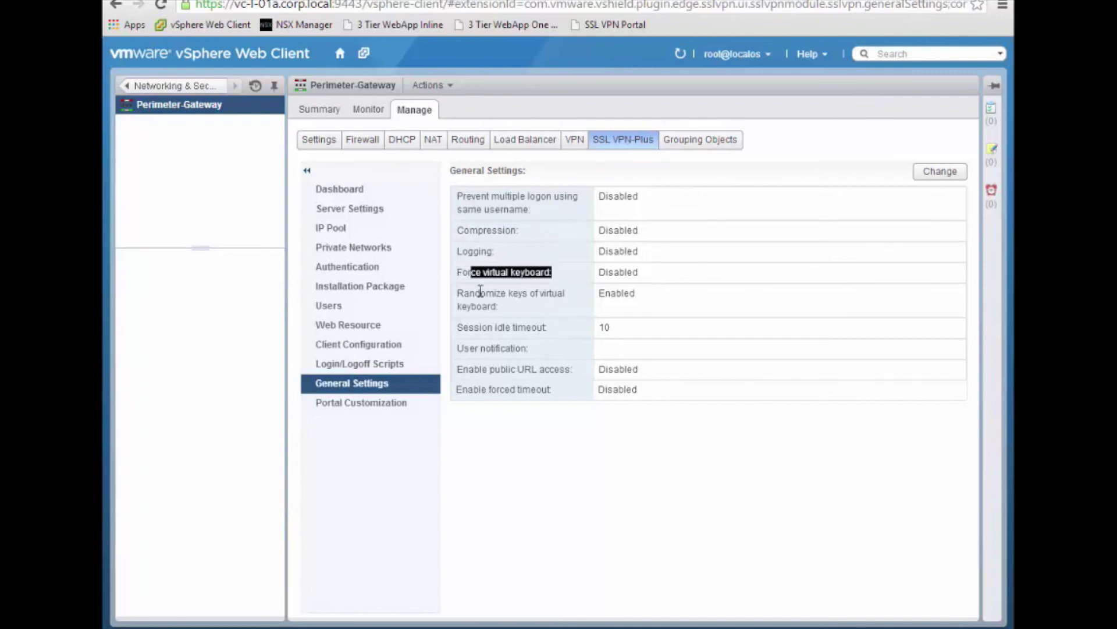
pyautogui.doubleClick(481, 293)
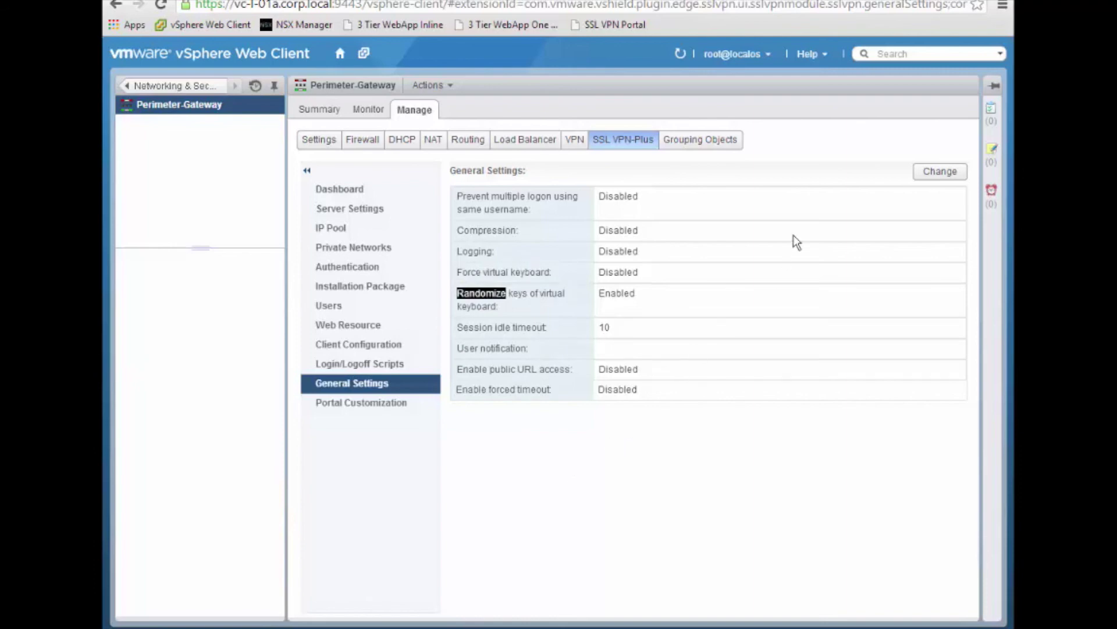
pyautogui.click(398, 406)
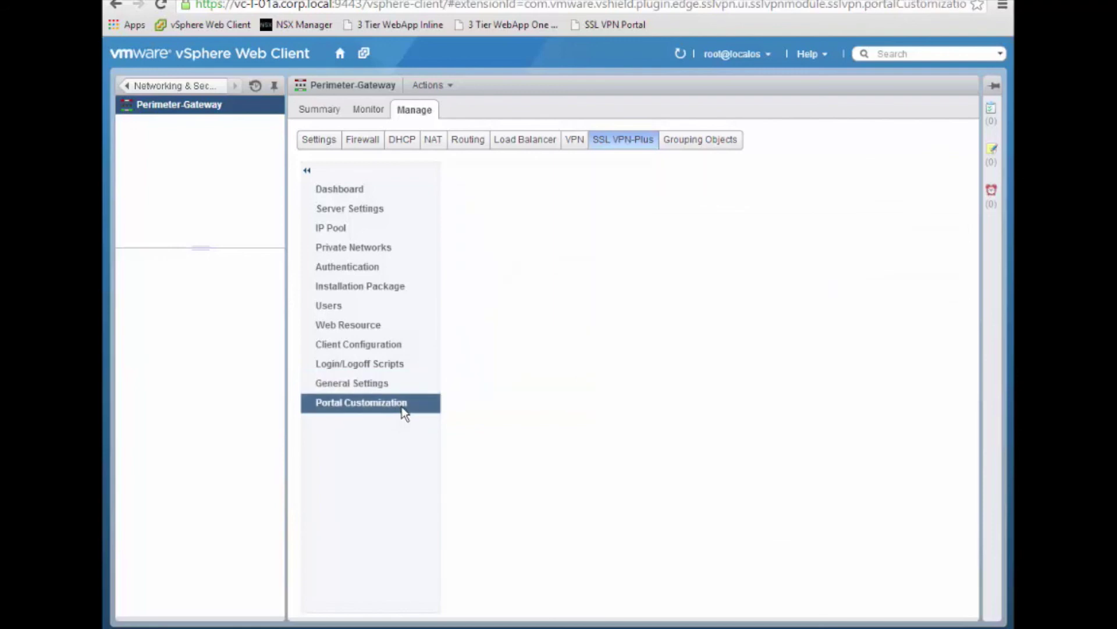